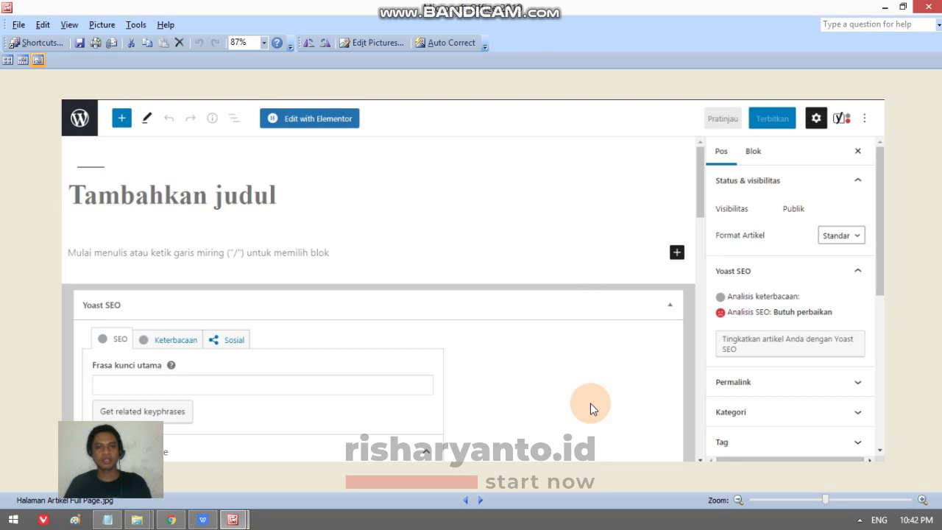
- Show the Kolom Artikel.jpg picture that explains the areas of the article editor
left_click(233, 519)
left_click(211, 463)
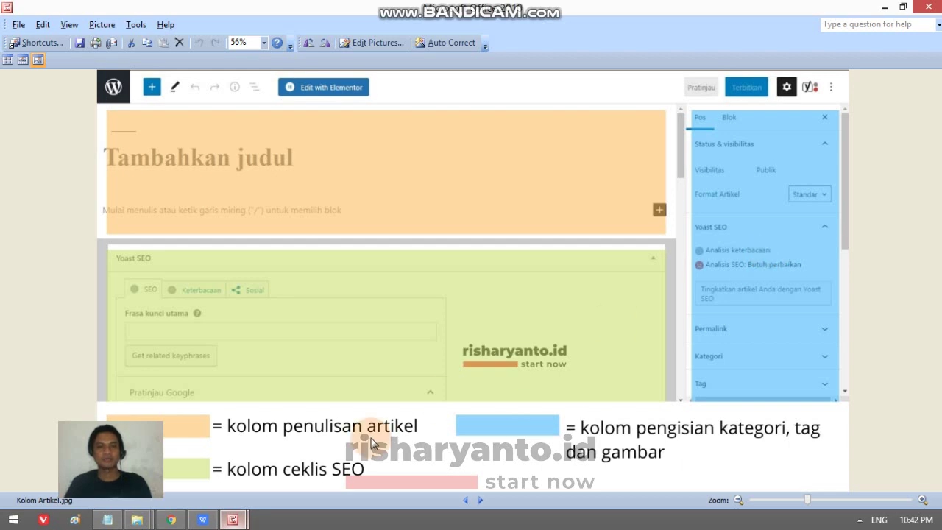
- Switch to the WPS Office article document and copy the main keyphrase "Alam Privat"
left_click(202, 519)
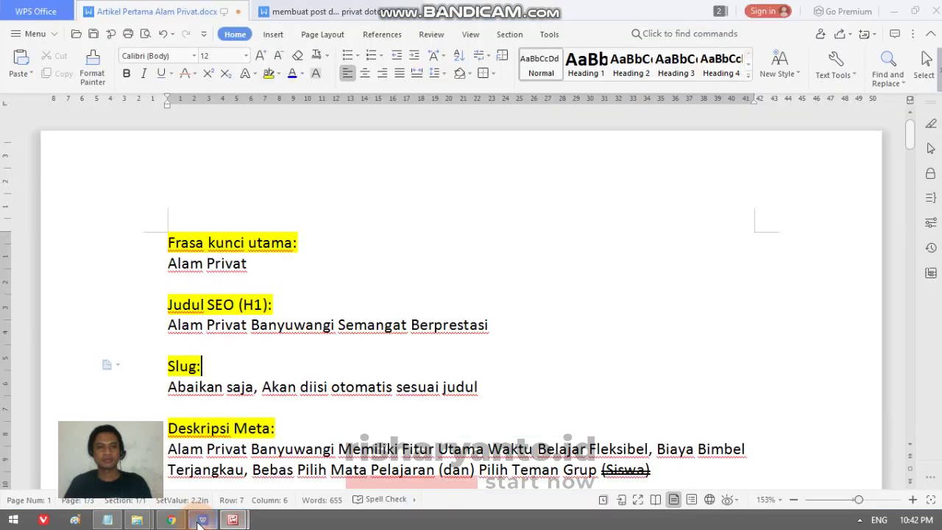
left_click(514, 268)
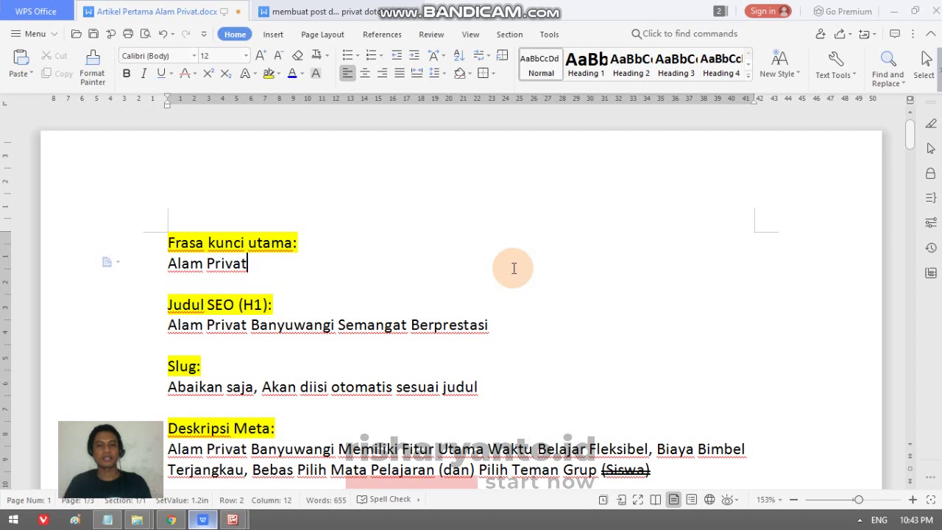
left_click(161, 263)
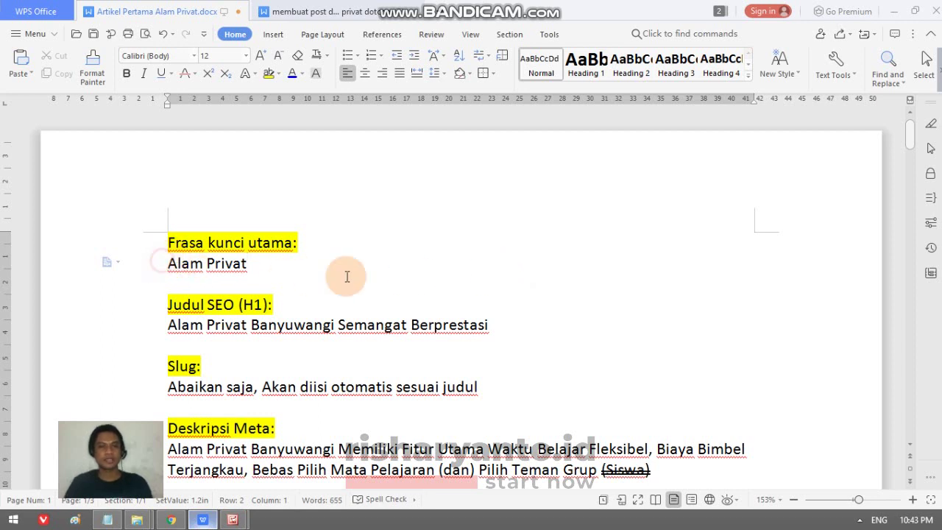
left_click(151, 265)
key("ctrl+c")
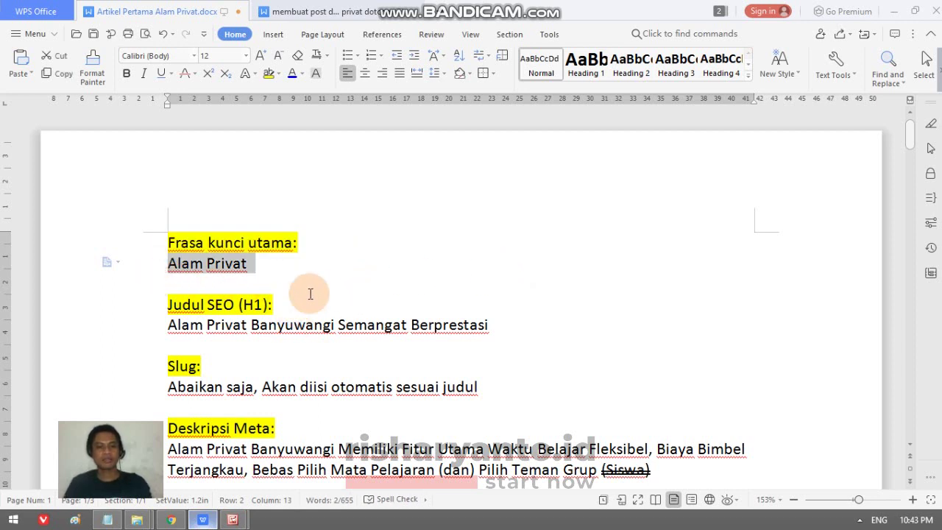
- Switch to the WordPress post editor in Chrome and paste "Alam Privat" as the Yoast SEO focus keyphrase (Frasa kunci utama)
key("alt+Tab")
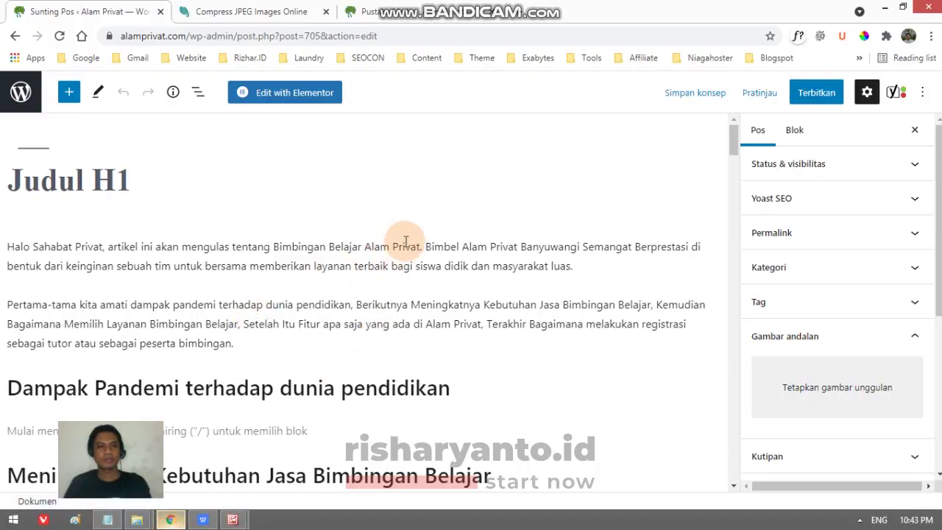
scroll(448, 249, "down", 20)
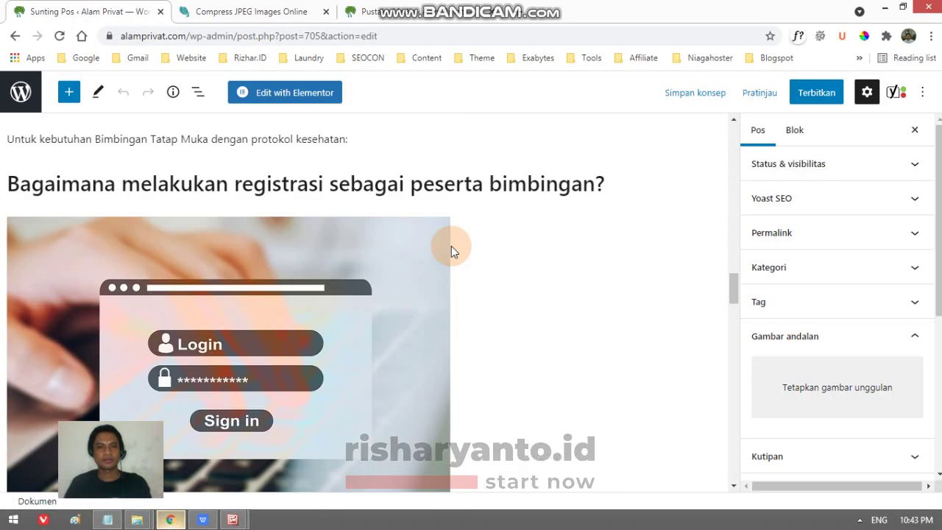
scroll(454, 246, "up", 15)
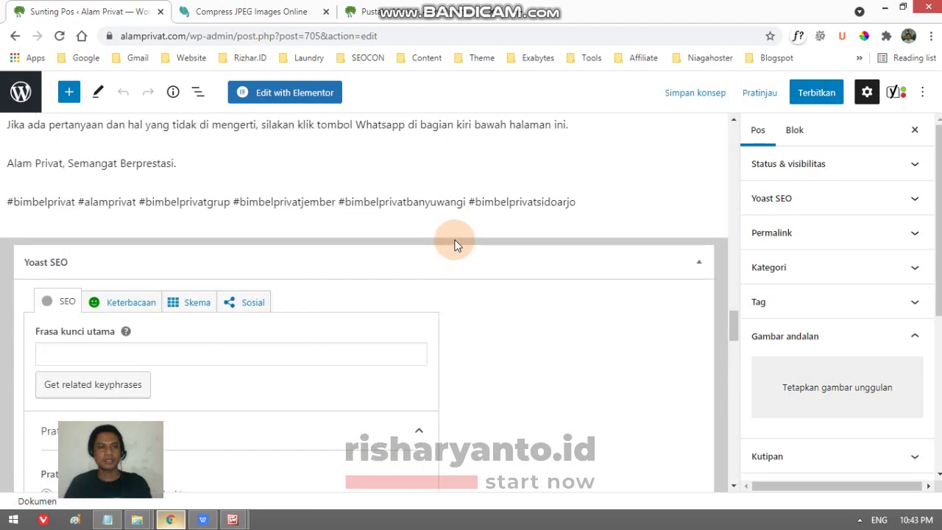
left_click(151, 352)
key("ctrl+v")
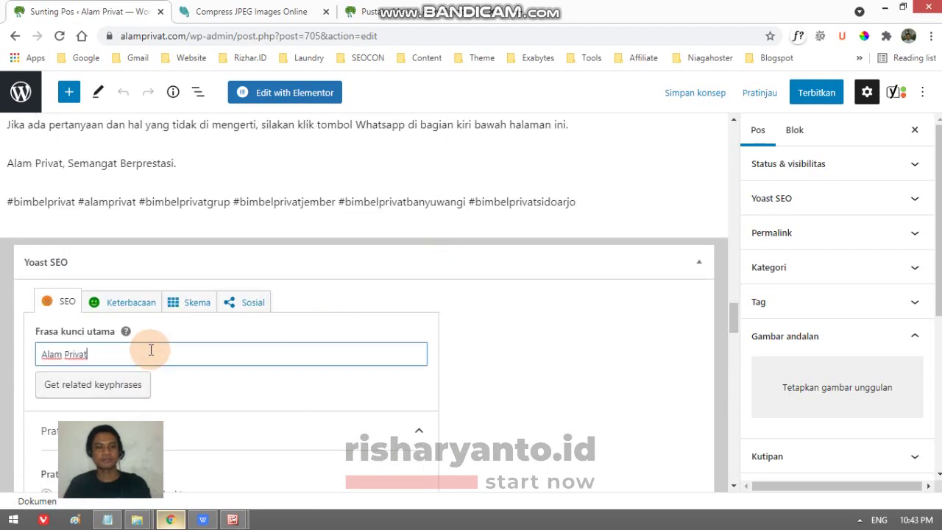
- Replace the post title with the SEO title "Alam Privat Banyuwangi Semangat Berprestasi" copied from the WPS document
key("alt+Tab")
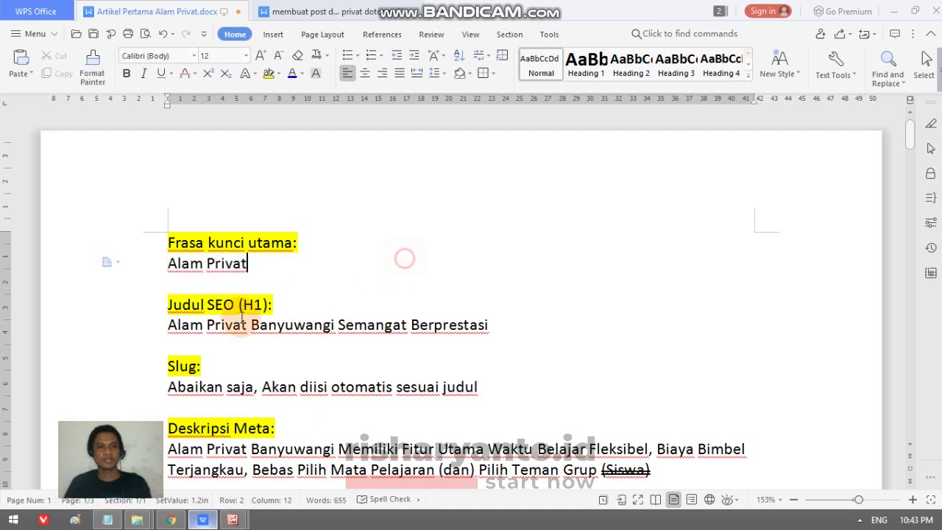
left_click(141, 326)
key("ctrl+c")
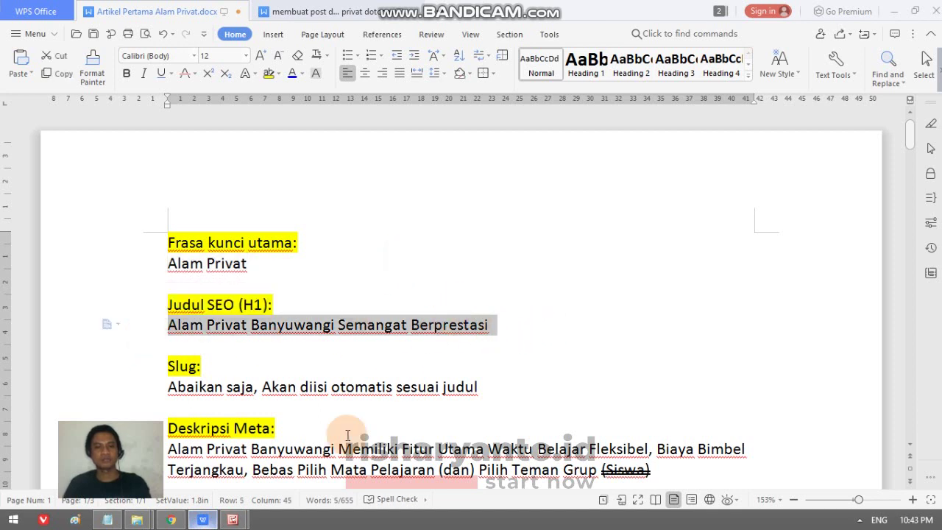
left_click(171, 521)
scroll(564, 252, "up", 20)
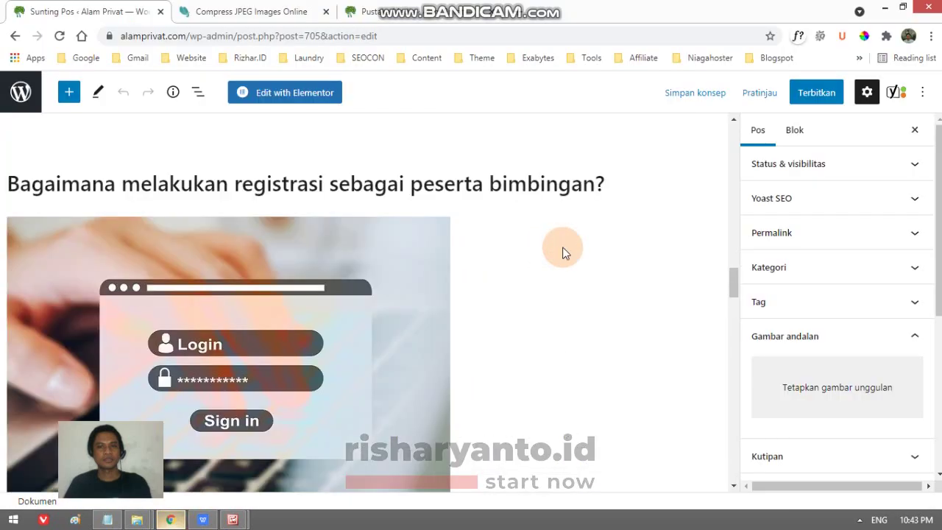
left_click(143, 180)
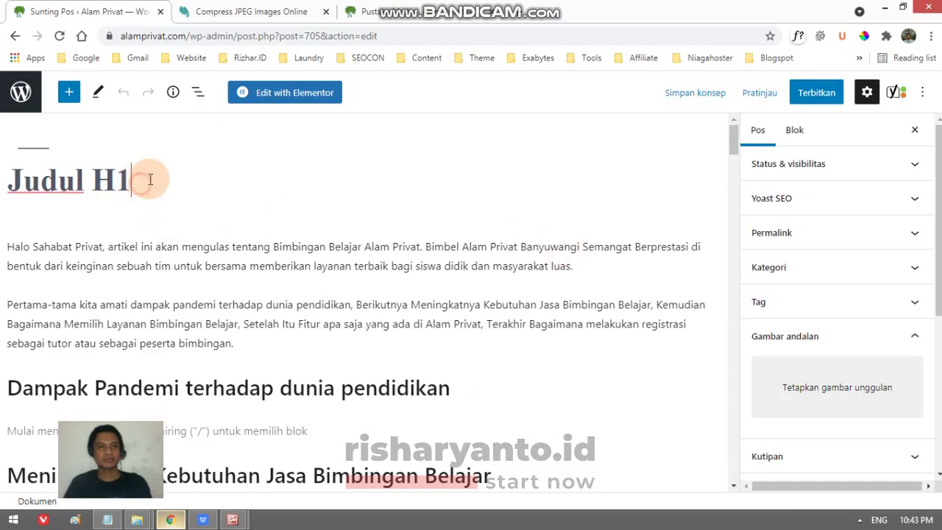
left_click_drag(129, 182, 7, 184)
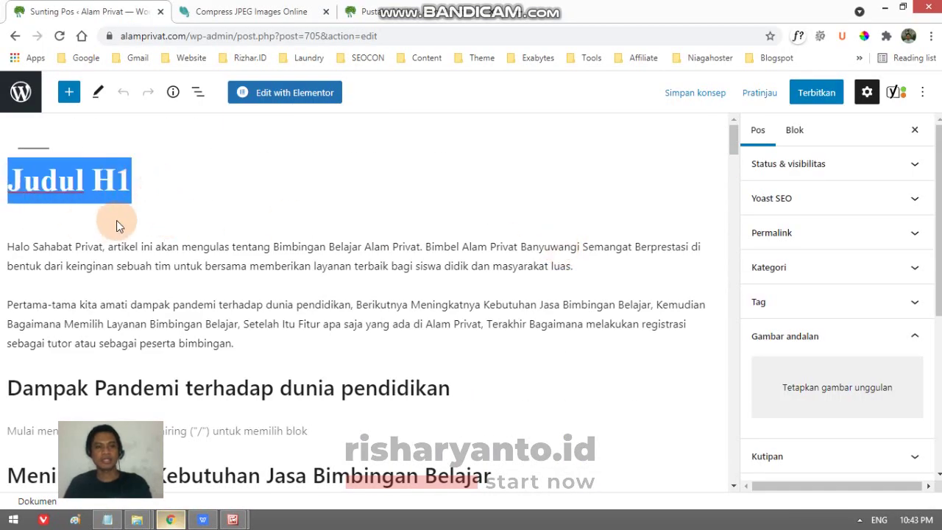
key("ctrl+v")
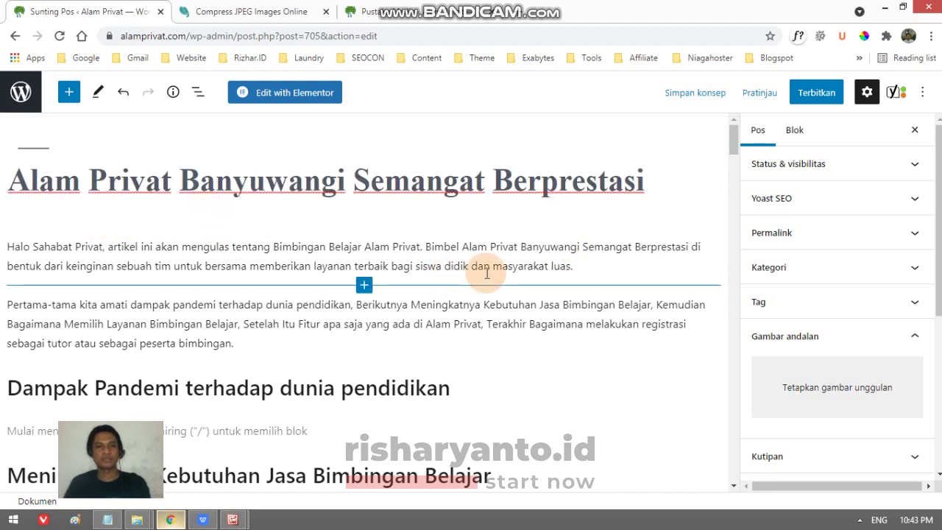
- Check the slug instruction in the WPS document, and inspect the Google preview and slug in the post's Yoast SEO section
left_click(205, 521)
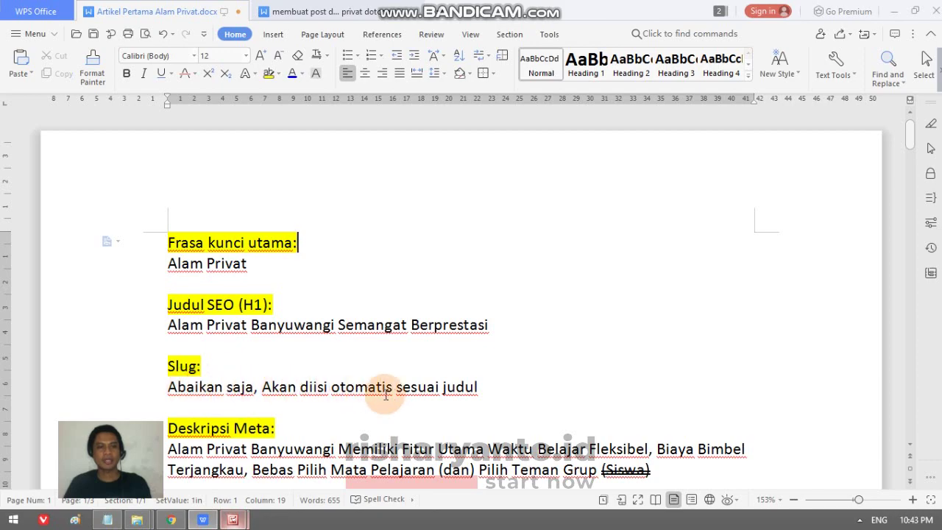
left_click(171, 521)
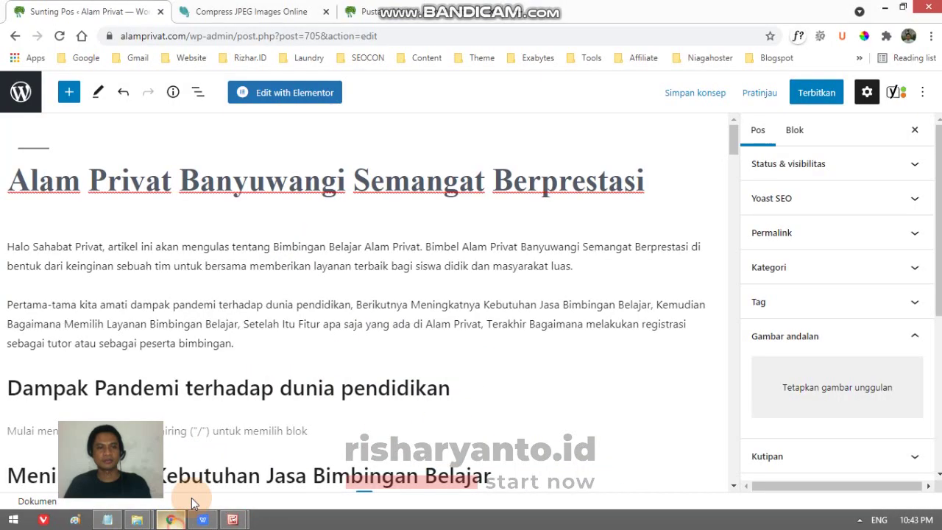
scroll(346, 291, "down", 15)
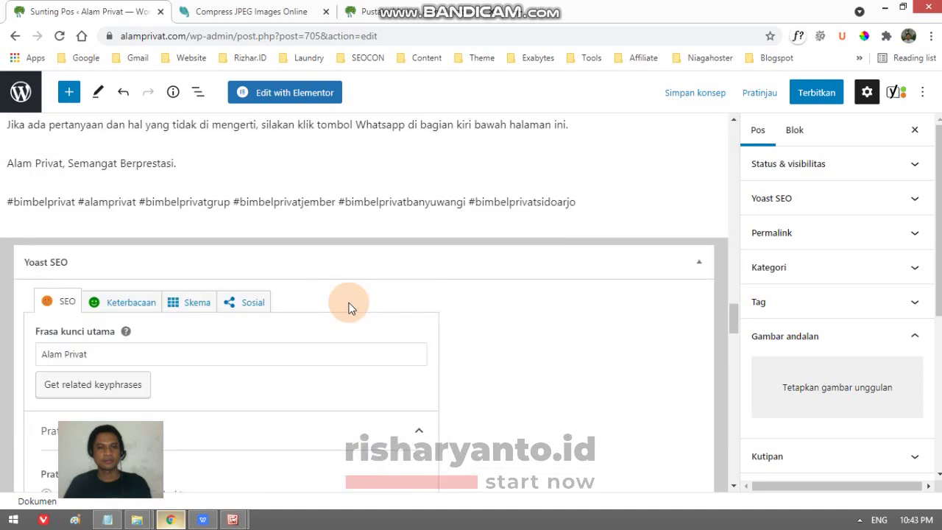
scroll(350, 307, "down", 3)
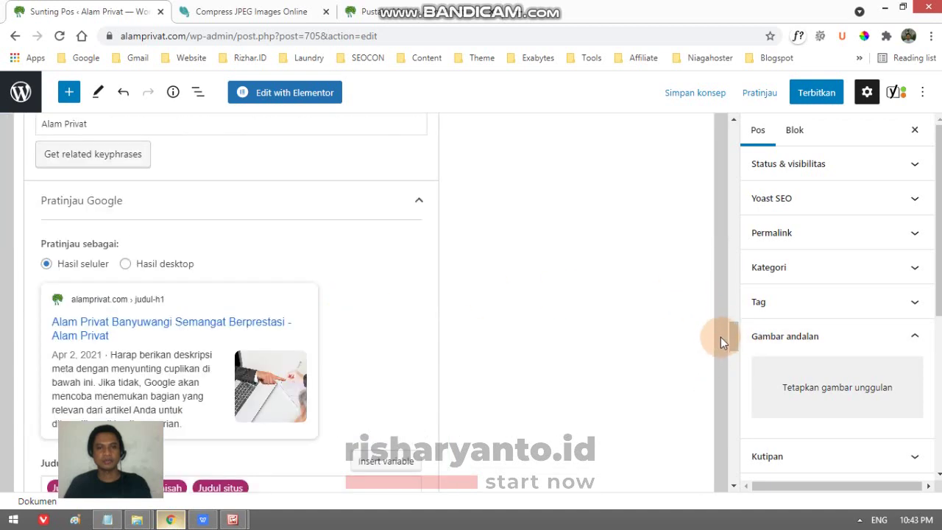
scroll(462, 296, "up", 3)
scroll(310, 358, "down", 6)
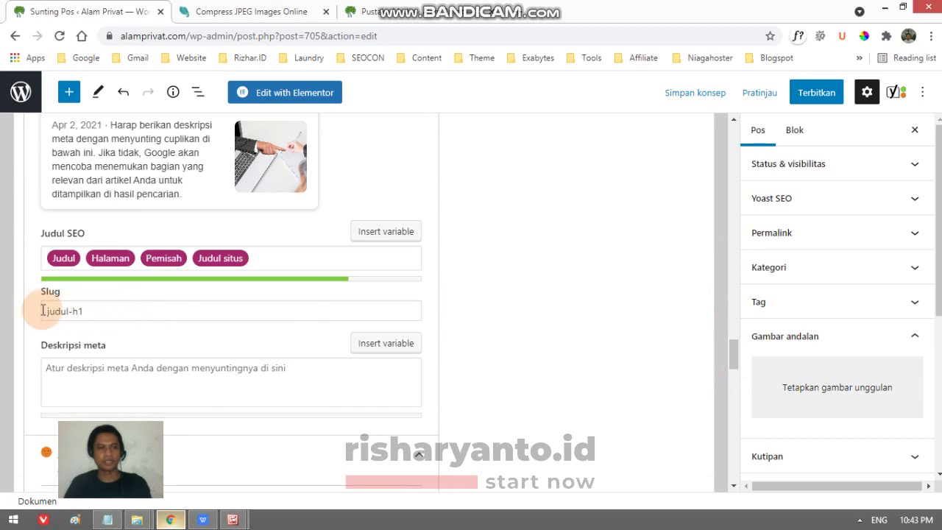
- Copy the full Deskripsi Meta text from the WPS document into the post's Yoast SEO meta description
left_click(202, 520)
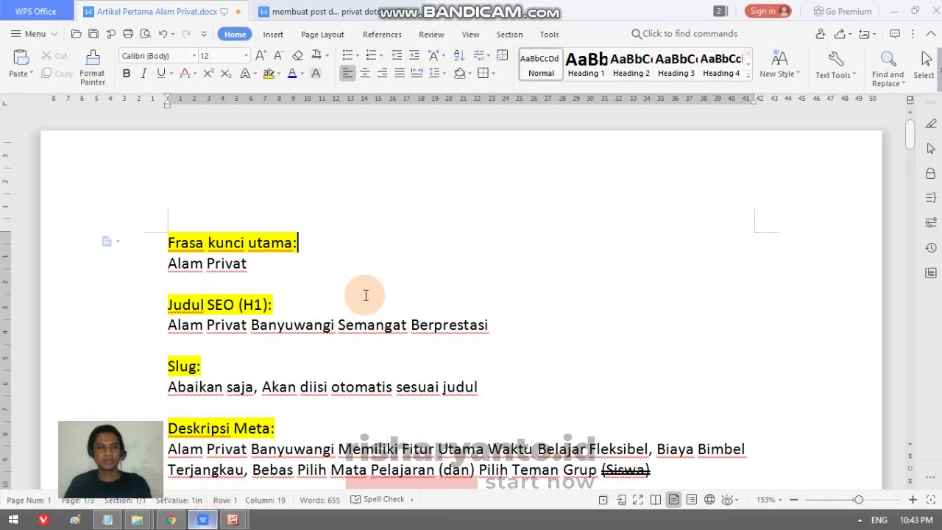
left_click_drag(168, 410, 671, 428)
key("ctrl+c")
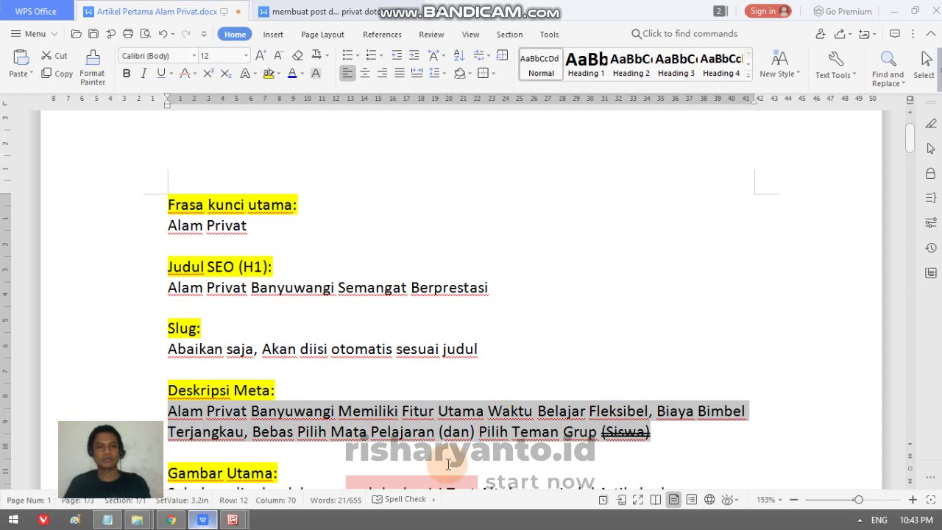
left_click(170, 520)
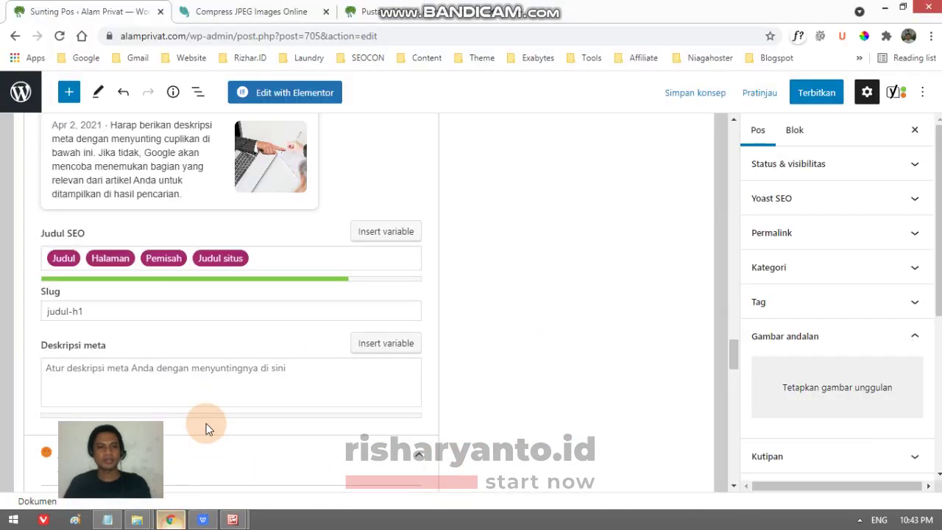
left_click(163, 363)
key("ctrl+v")
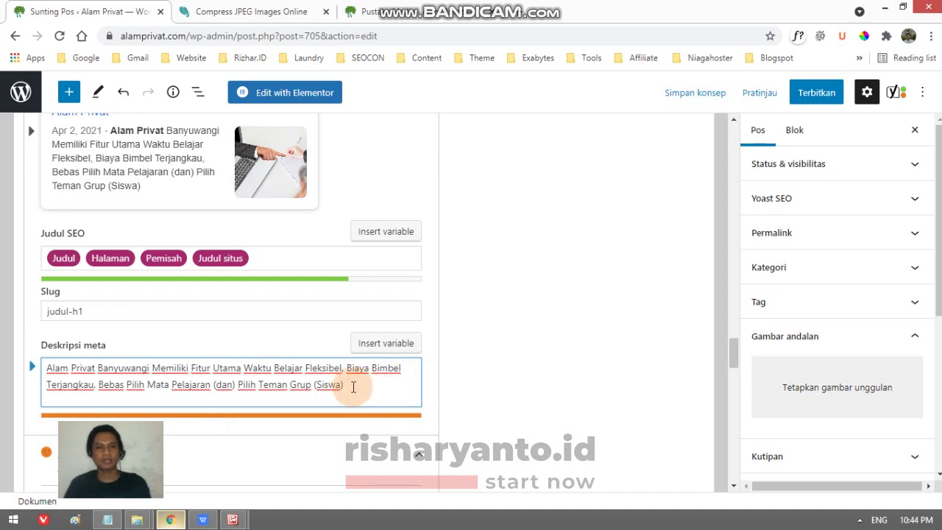
- Shorten the meta description by deleting "(Siswa)" at its end and the parentheses around "dan"
key("BackSpace")
key("BackSpace")
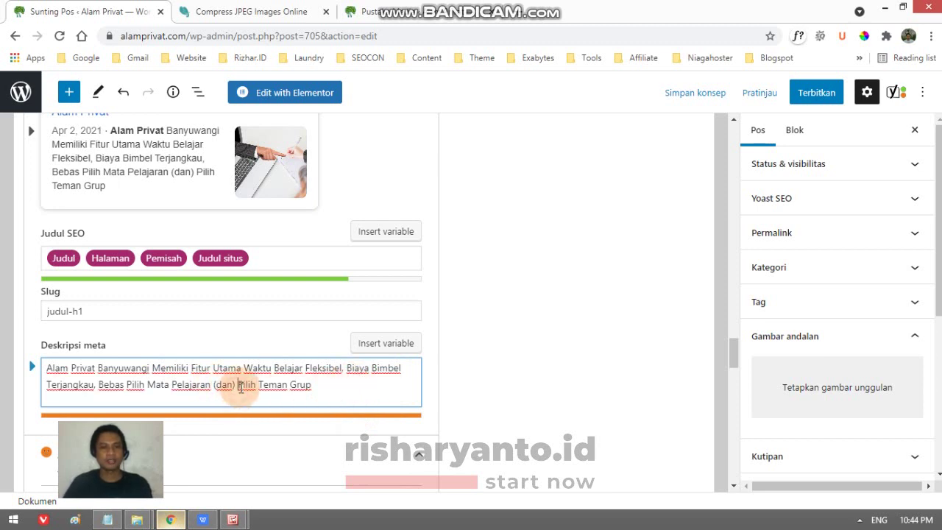
key("BackSpace")
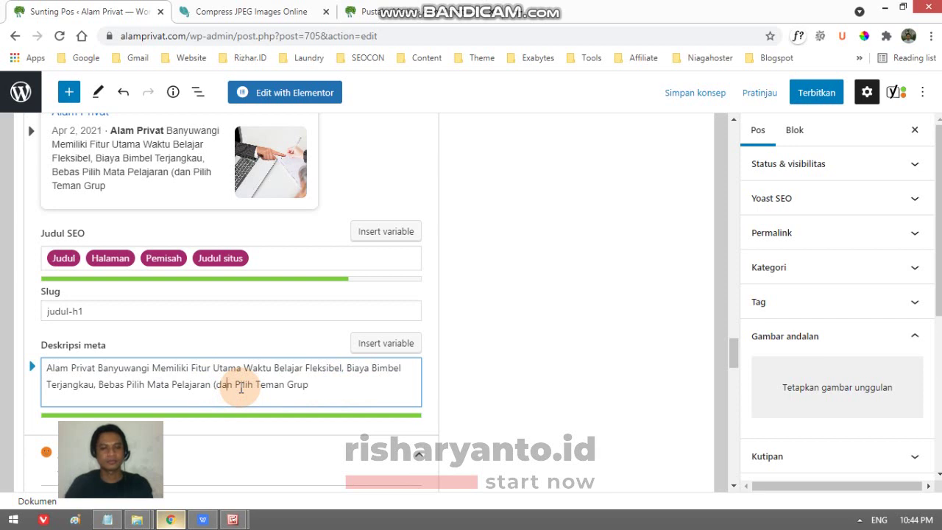
key("BackSpace")
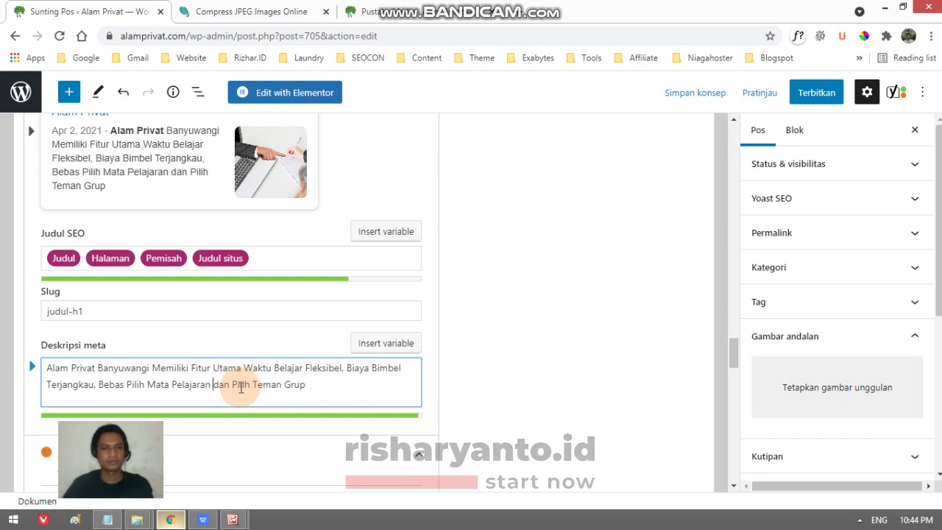
left_click(524, 370)
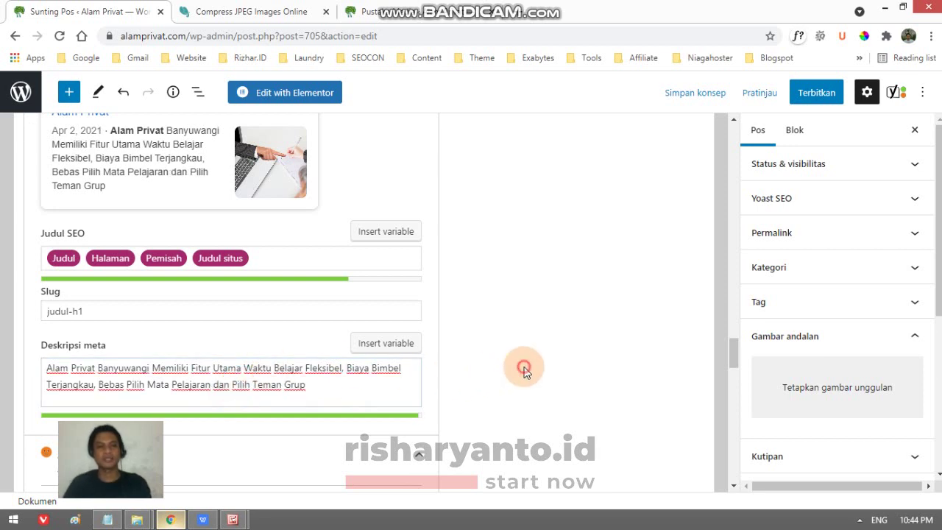
- Read the Gambar Utama instructions in the WPS document and copy the SEO title "Alam Privat Banyuwangi Semangat Berprestasi"
left_click(209, 521)
scroll(508, 291, "down", 1)
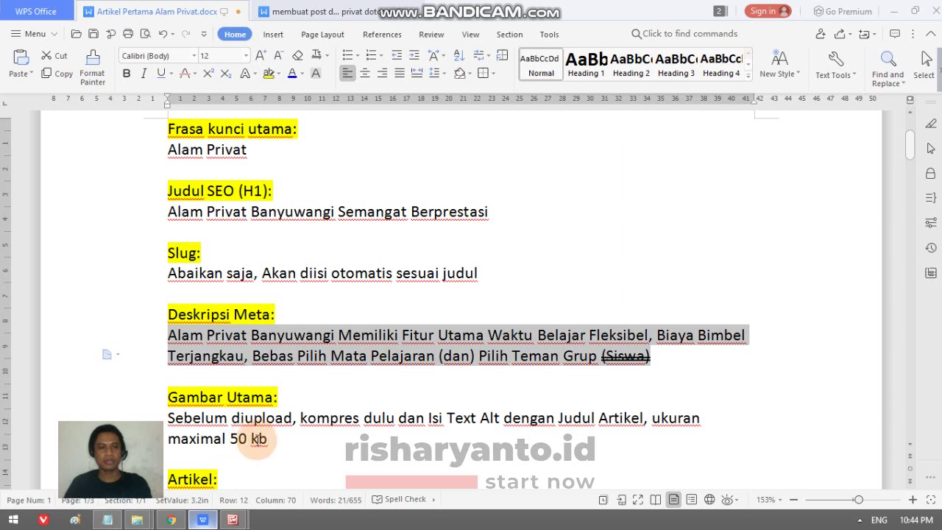
left_click(132, 214)
key("ctrl+c")
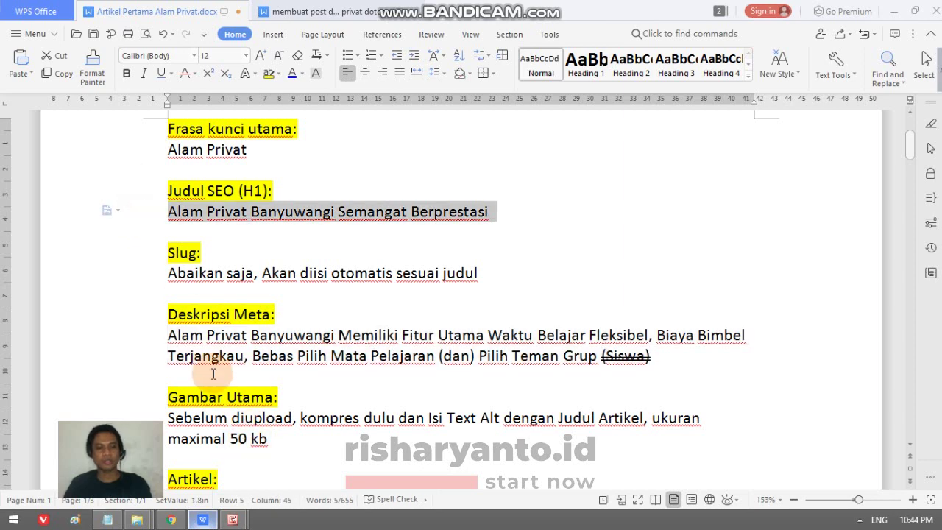
- On the Compress JPEG page, rename Judul Artikel.jpg to "Alam Privat Banyuwangi Semangat Berprestasi" and upload it for compression
left_click(170, 520)
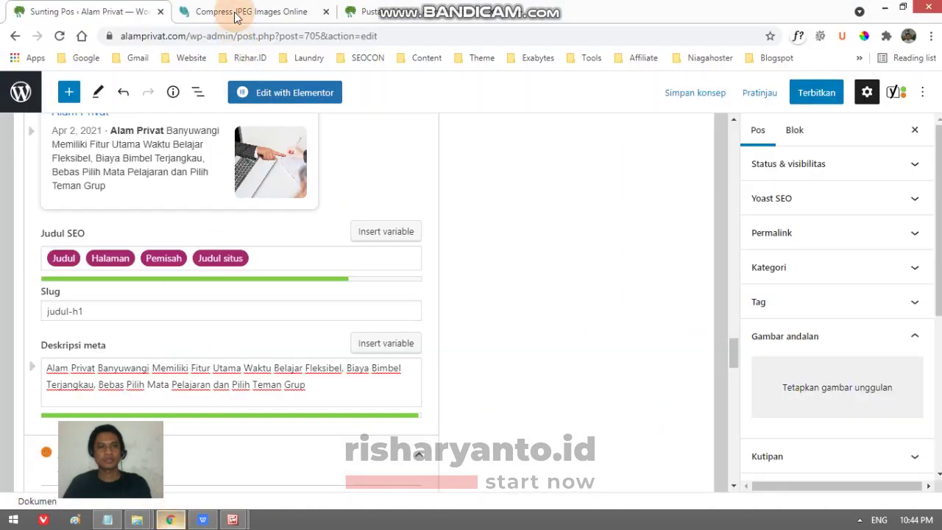
left_click(236, 12)
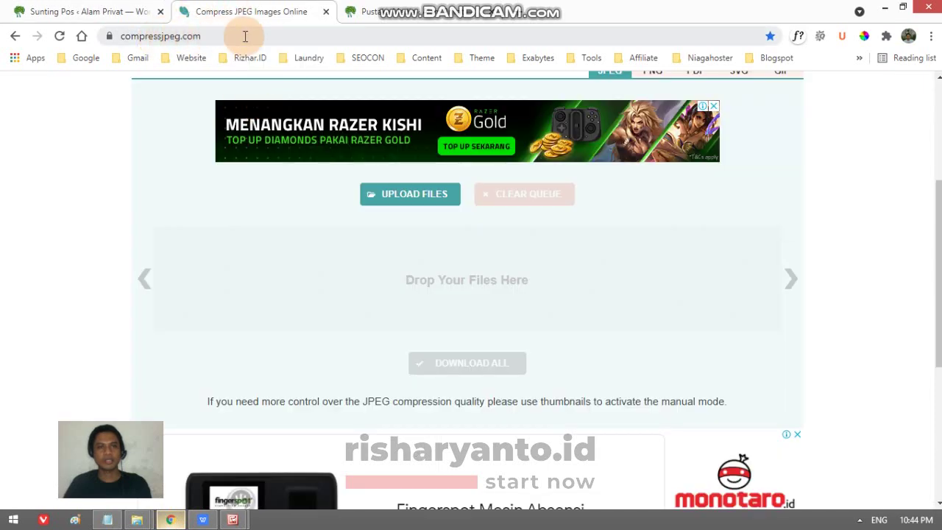
left_click(398, 194)
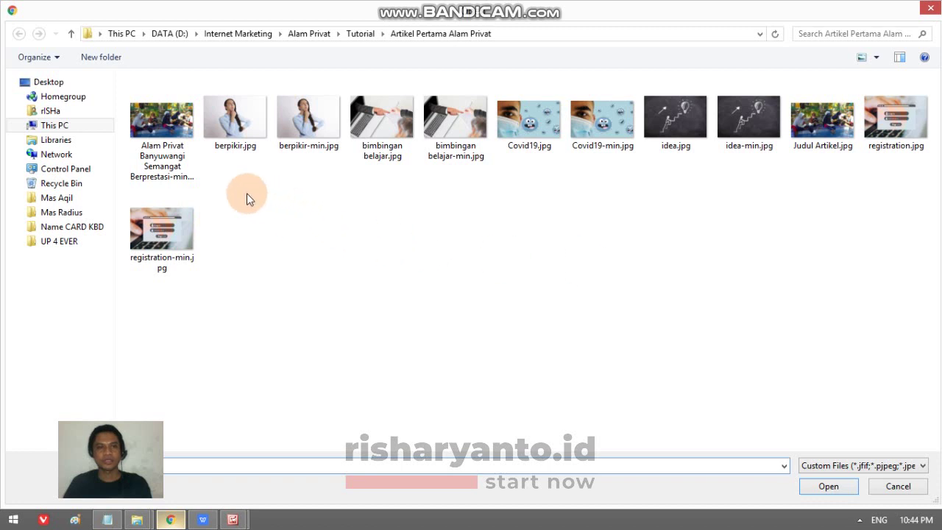
left_click(823, 116)
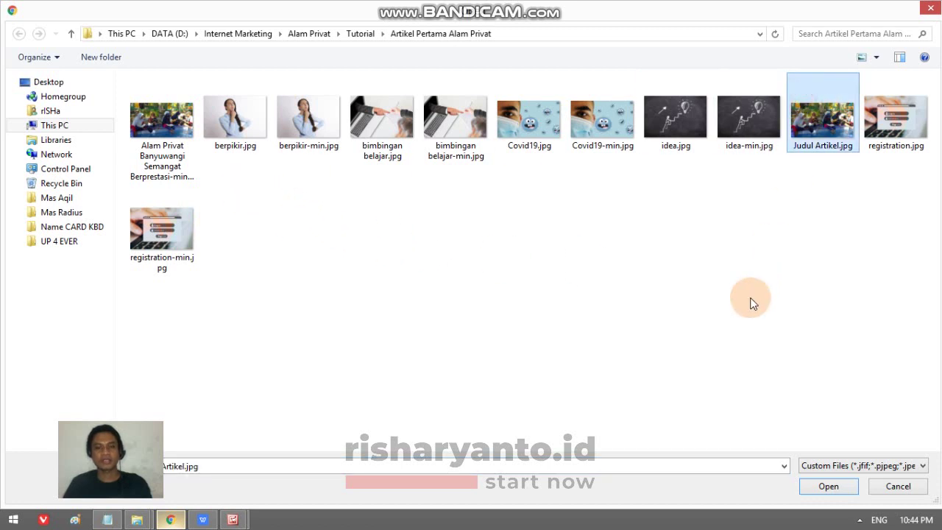
left_click(825, 145)
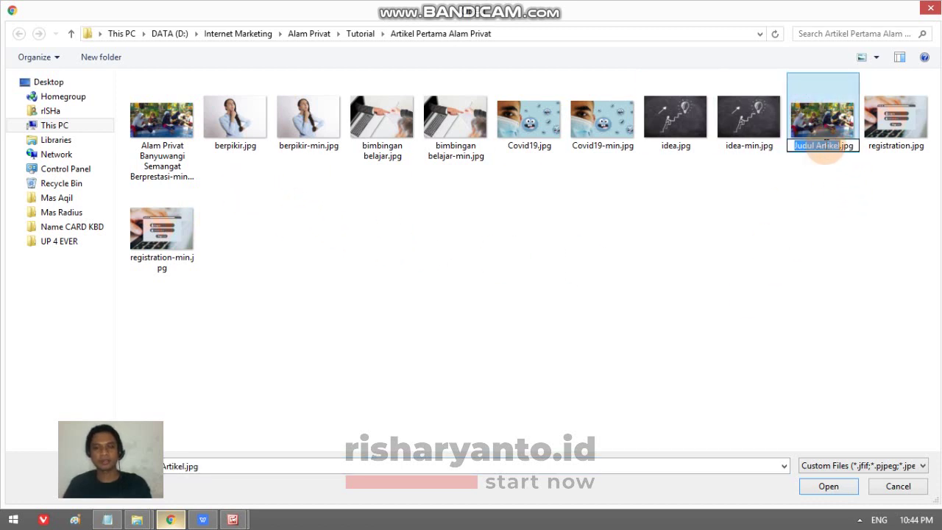
key("ctrl+v")
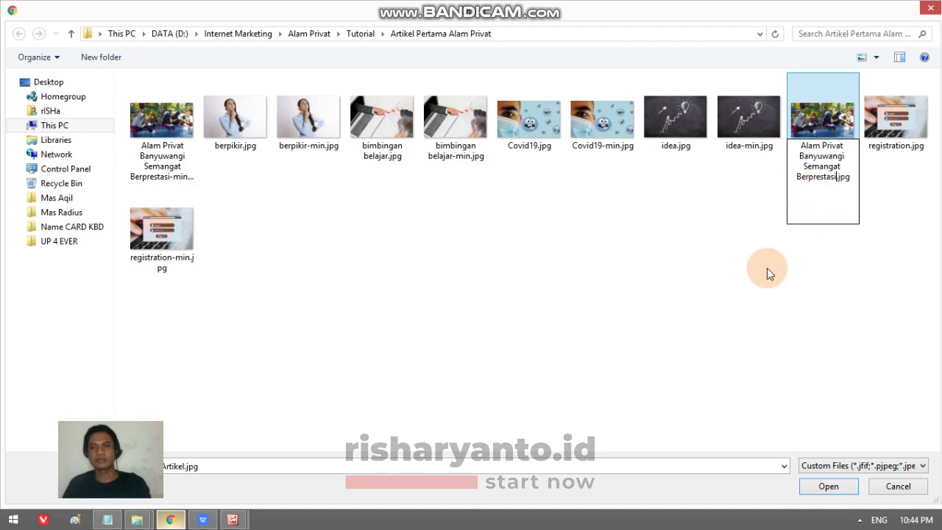
left_click(660, 273)
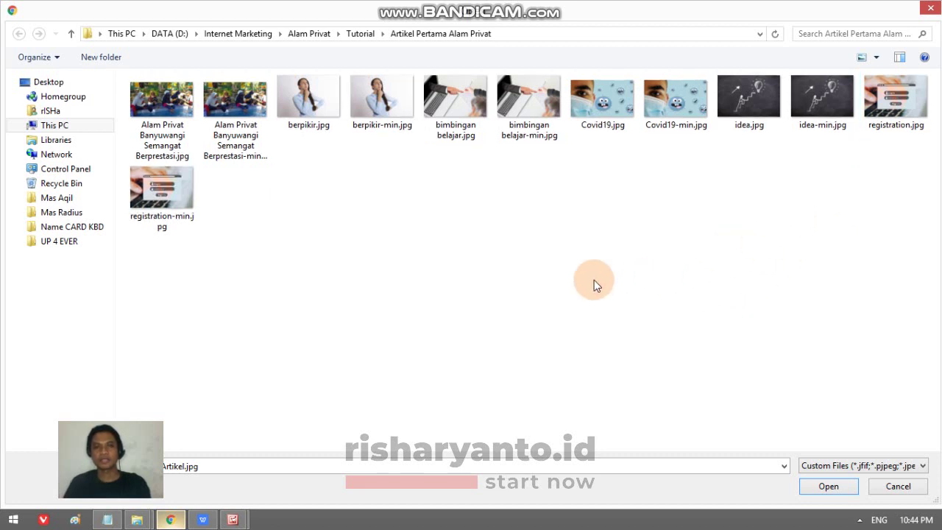
left_click(180, 154)
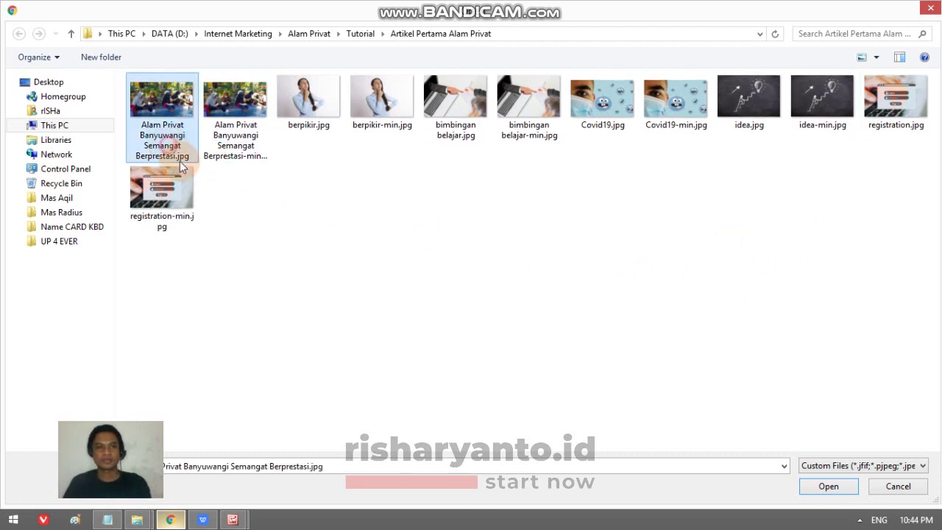
left_click(829, 487)
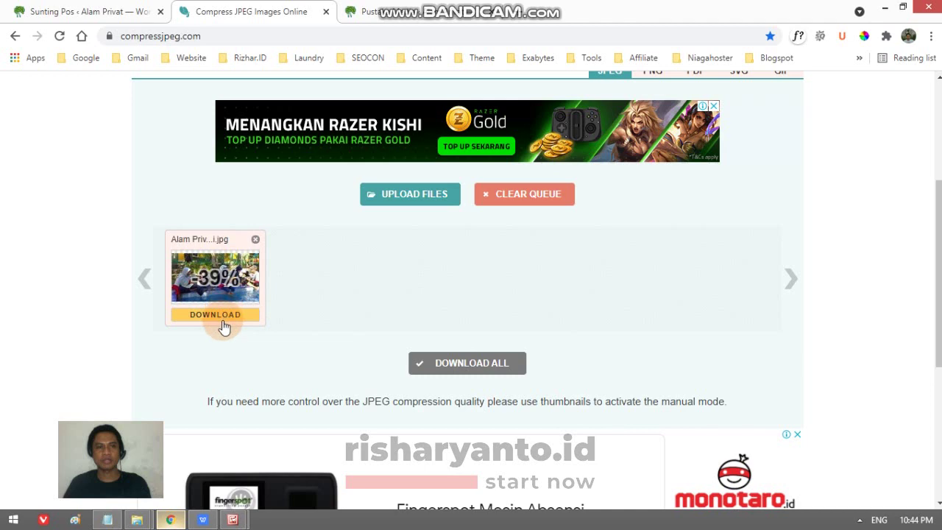
- Set Alam-Privat-Banyuwangi-Semangat-Berprestasi-min.jpg as the post's featured image with alt text "Alam Privat Banyuwangi Semangat Berprestasi"
left_click(88, 11)
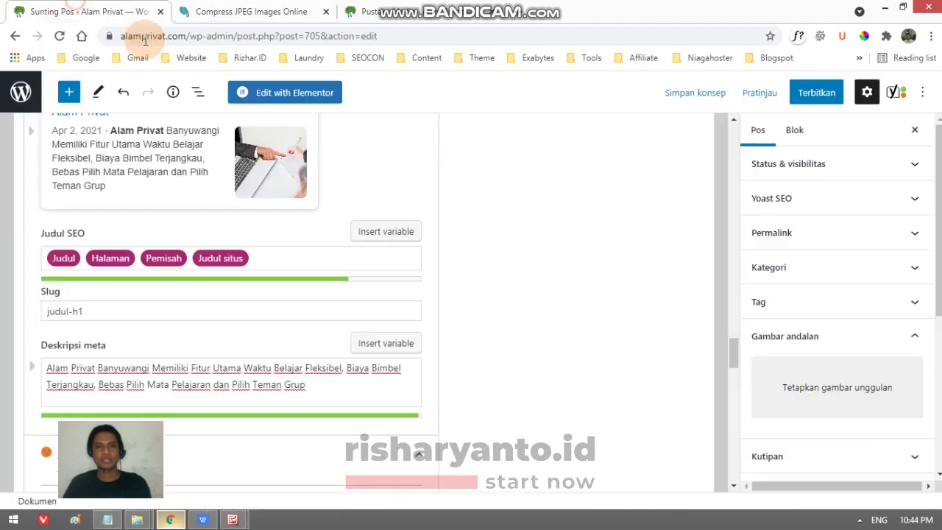
left_click(833, 384)
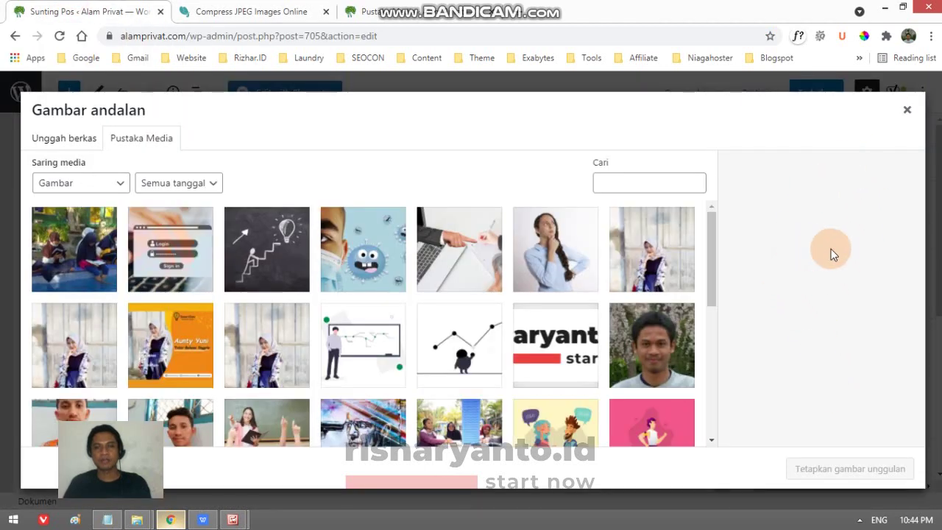
left_click(83, 256)
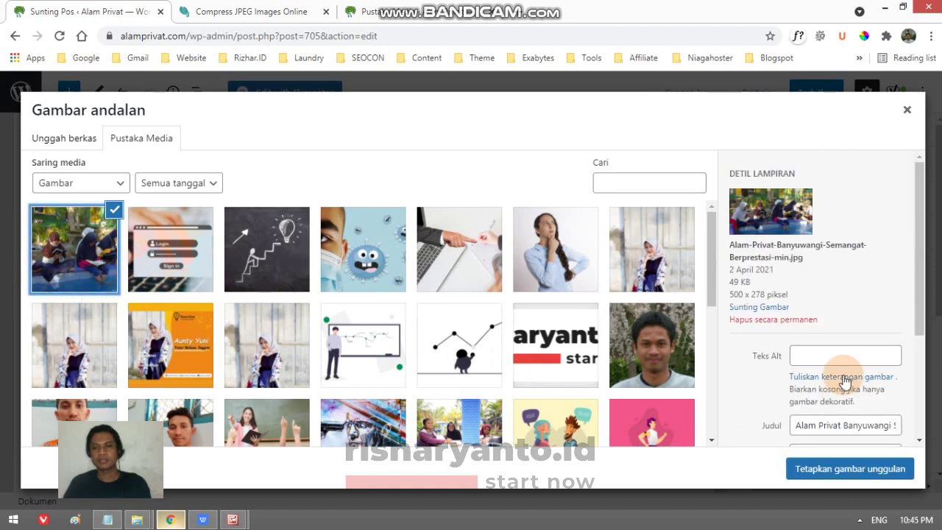
left_click(827, 353)
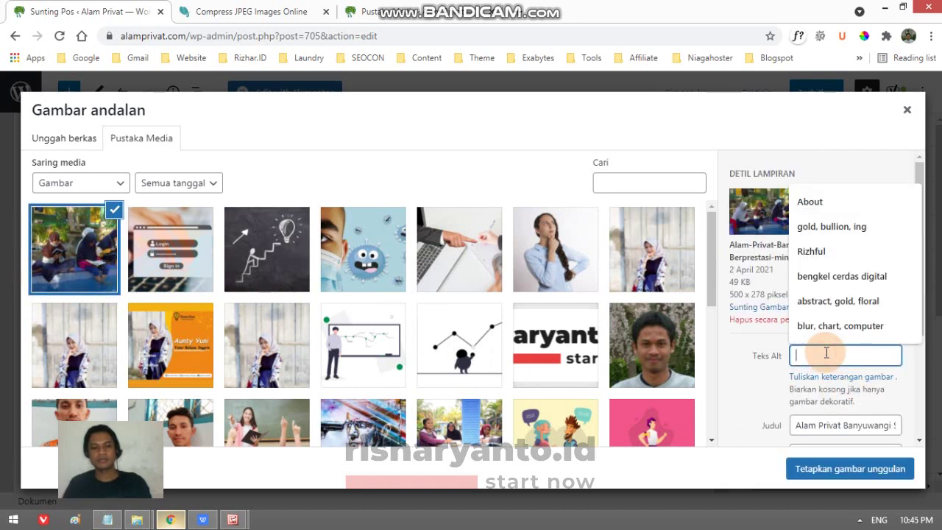
key("ctrl+v")
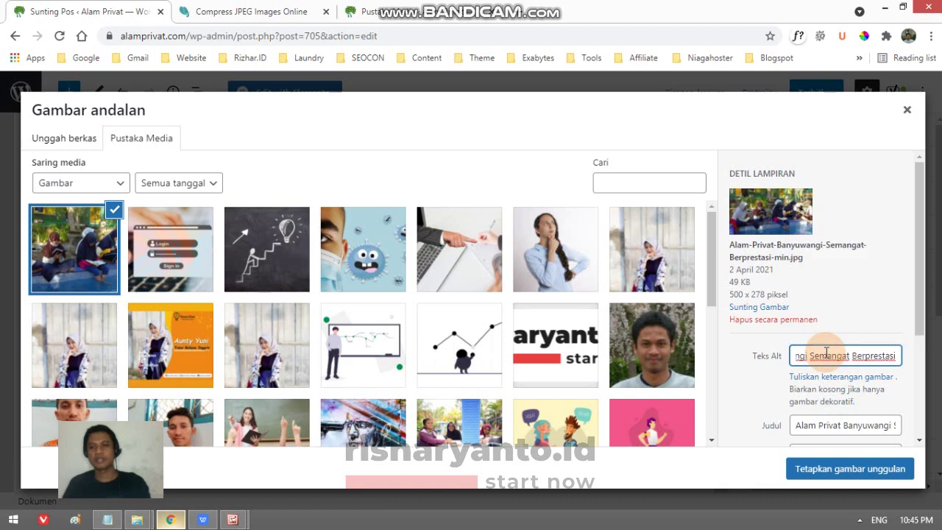
left_click(869, 471)
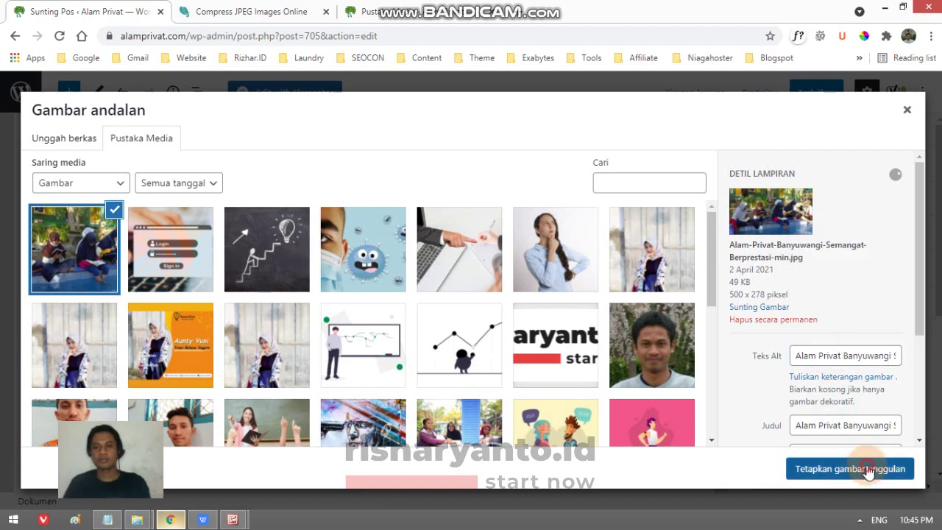
- Select the two opening paragraphs under Artikel in the WPS document, from "Halo Sahabat Privat" to "peserta bimbingan"
left_click(203, 519)
scroll(611, 247, "down", 5)
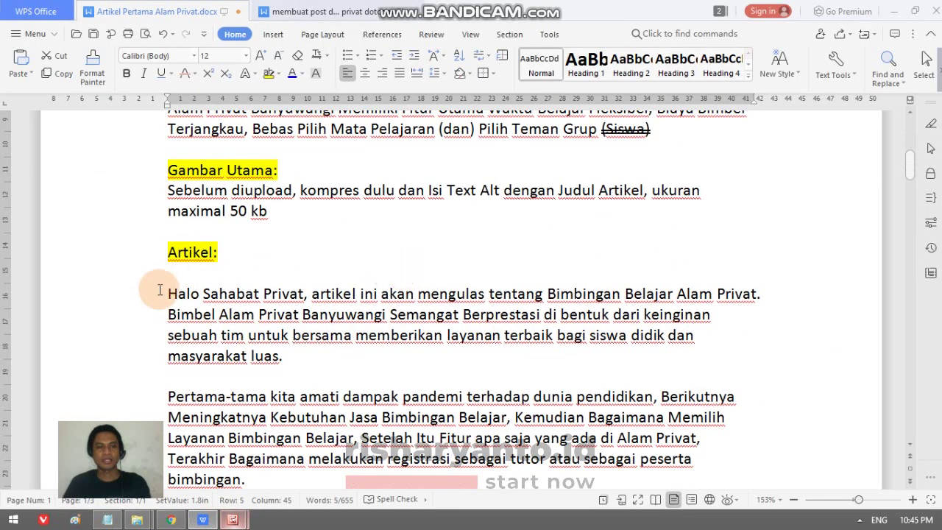
left_click(159, 293)
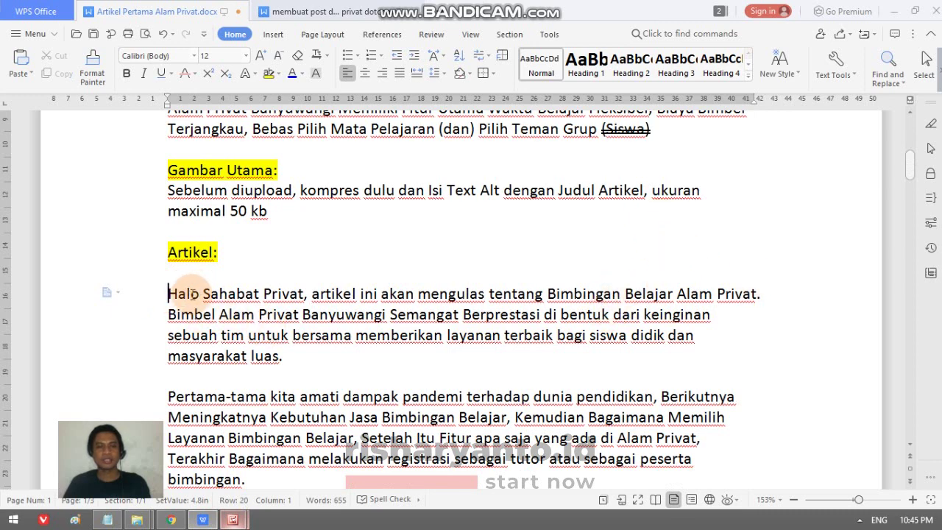
key("shift+Down")
key("shift+Down")
key("shift+Down")
key("shift+Down")
key("shift+Down")
key("shift+Down")
key("shift+Down")
key("shift+Down")
key("shift+Down")
key("shift+Down")
key("shift+Down")
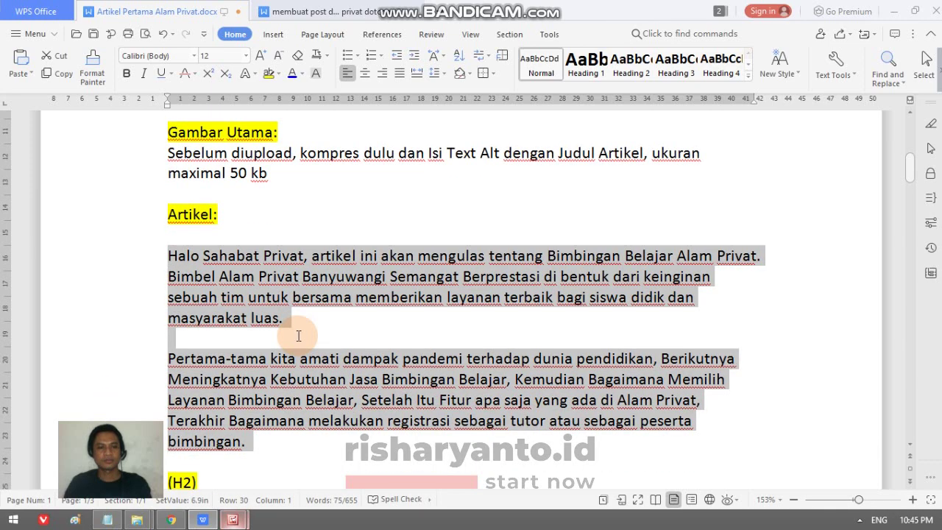
- Check the matching two opening paragraphs below the title in the WordPress post
key("alt+Tab")
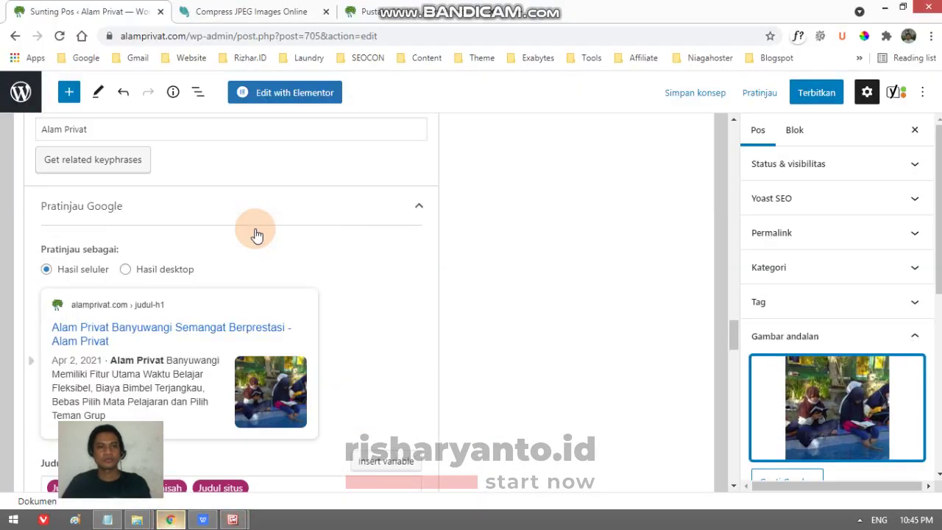
scroll(255, 234, "up", 10)
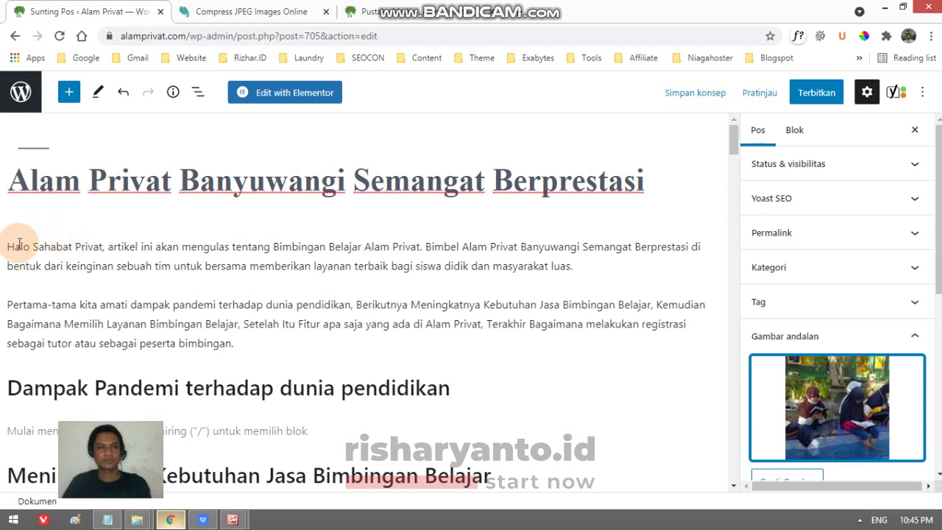
left_click_drag(8, 246, 206, 344)
left_click(242, 341)
left_click_drag(88, 294, 5, 250)
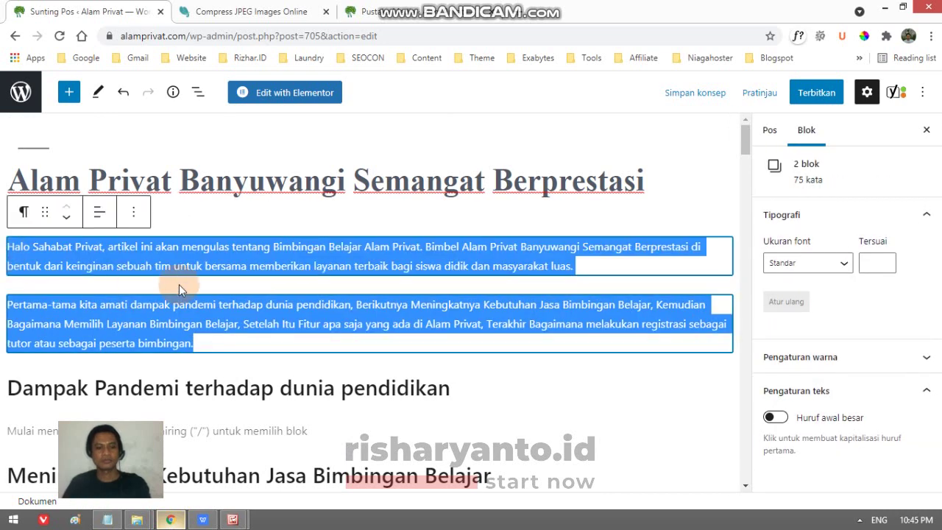
left_click(179, 285)
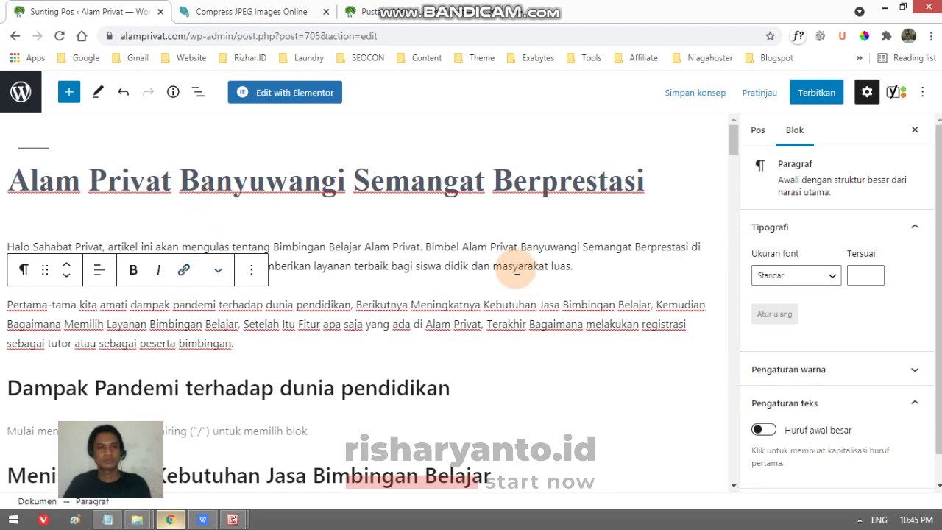
- Compare the post's H2 headings with the first (H2) section of the WPS document
scroll(516, 270, "down", 3)
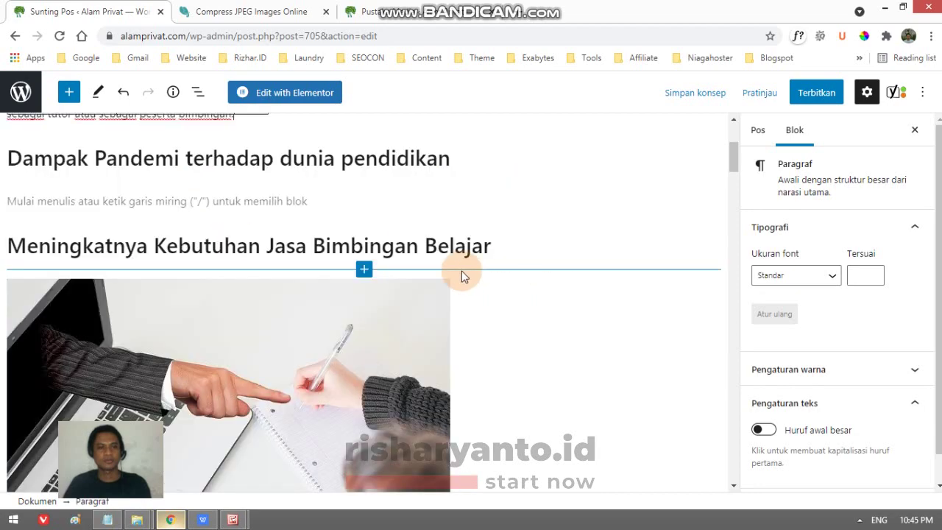
left_click(204, 520)
scroll(456, 333, "down", 3)
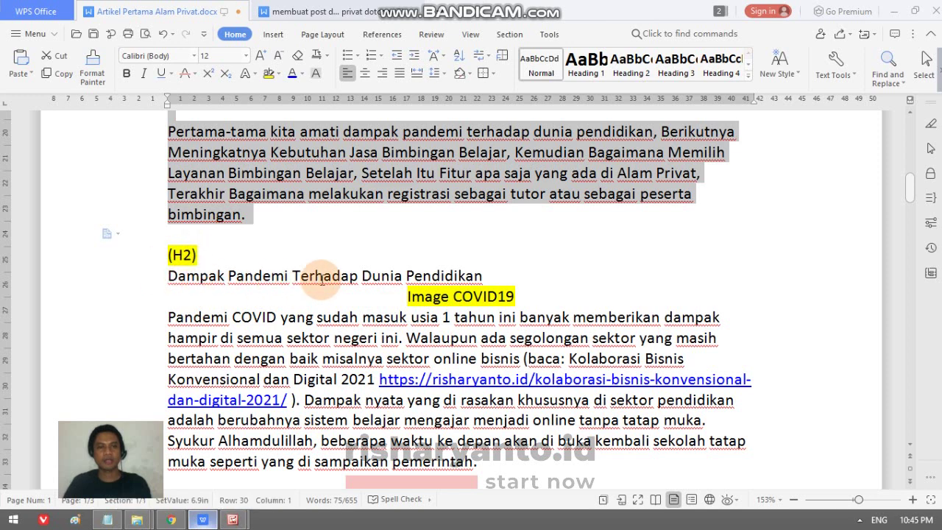
- Add an empty H2 heading block in WordPress below the "Dampak Pandemi terhadap dunia pendidikan" heading using the ## shorthand
left_click(170, 519)
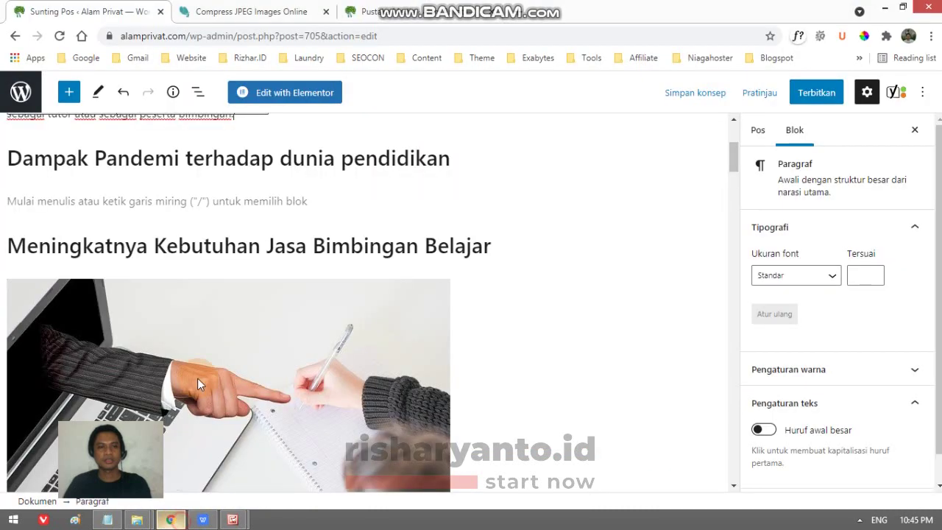
left_click(469, 162)
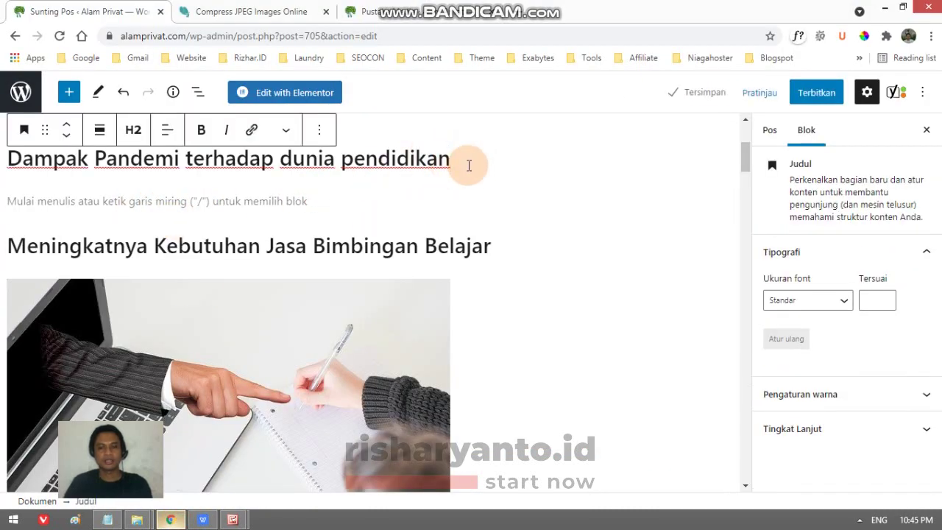
key("Return")
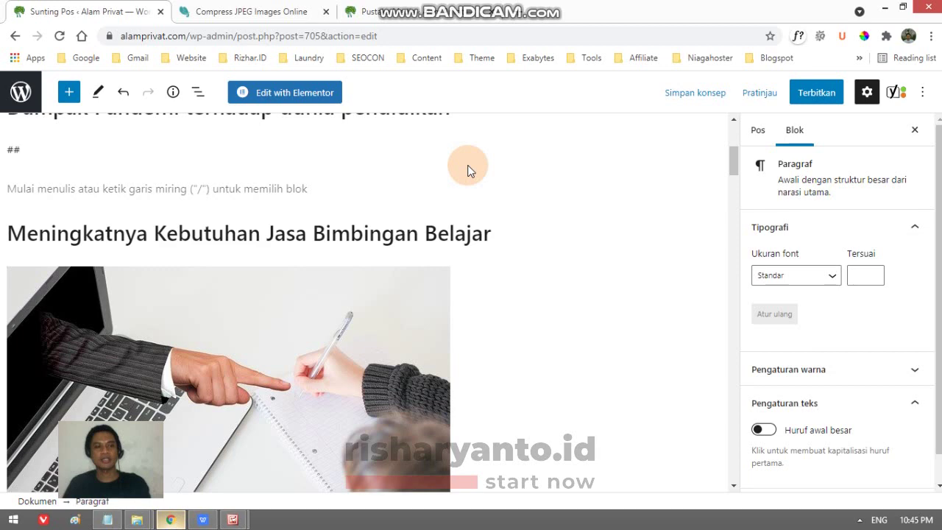
type("##")
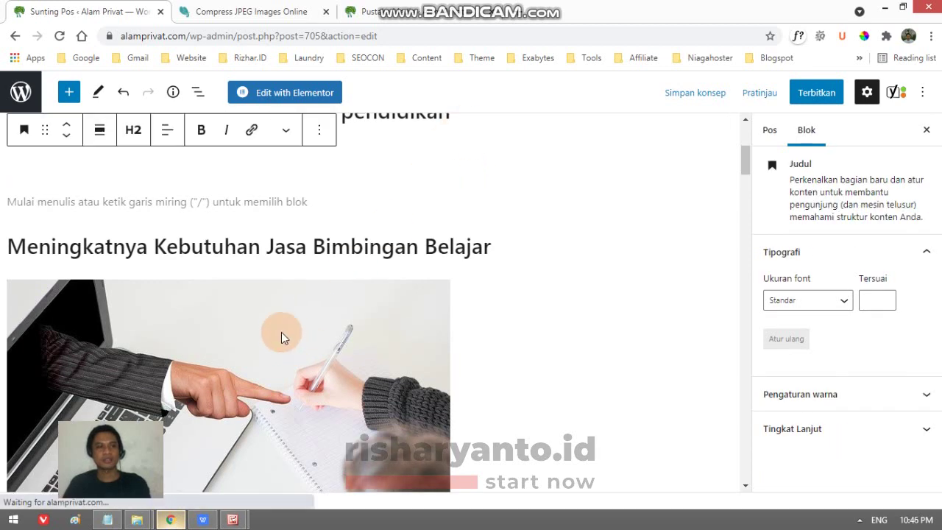
- Copy "Dampak Pandemi Terhadap Dunia Pendidikan" from the WPS document into the empty H2 block of the post
left_click(202, 520)
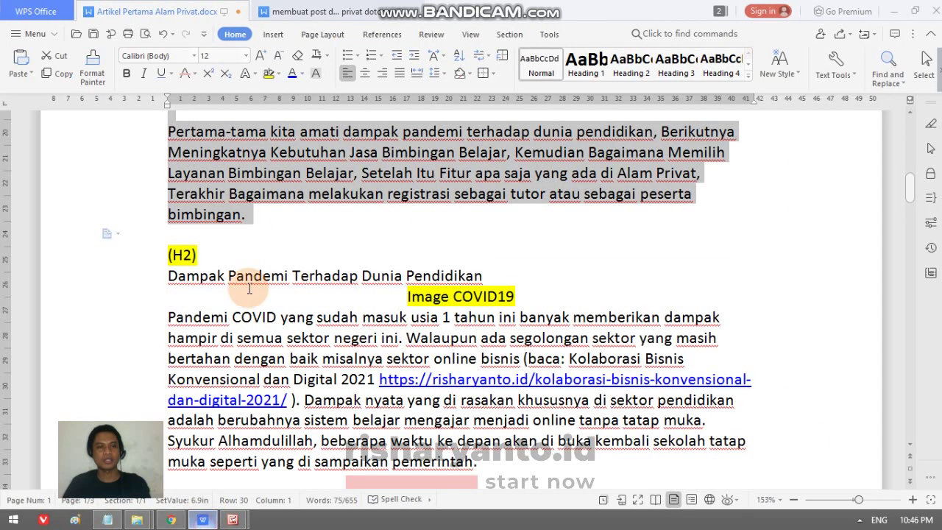
left_click(144, 278)
key("ctrl+c")
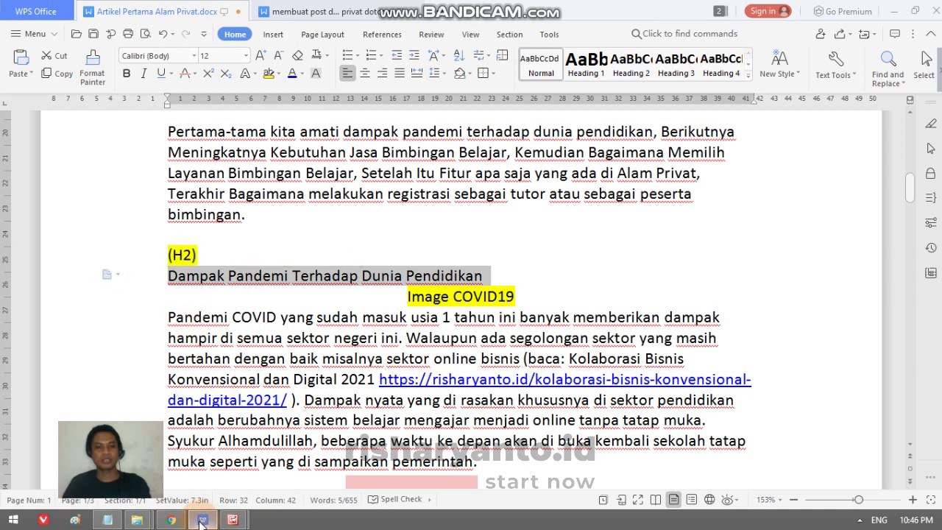
left_click(170, 520)
key("ctrl+v")
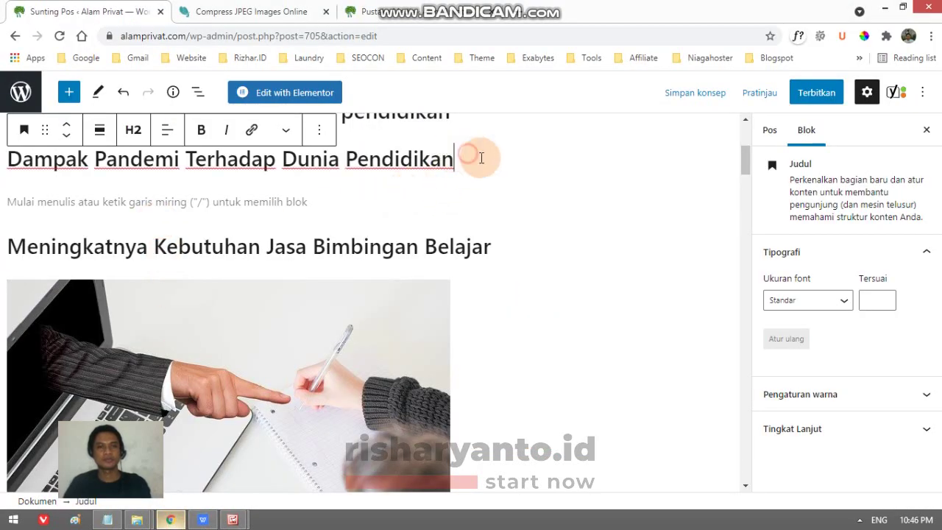
- Delete the duplicate "Dampak Pandemi Terhadap Dunia Pendidikan" text and remove its heading block from the post
left_click_drag(479, 155, 2, 170)
key("BackSpace")
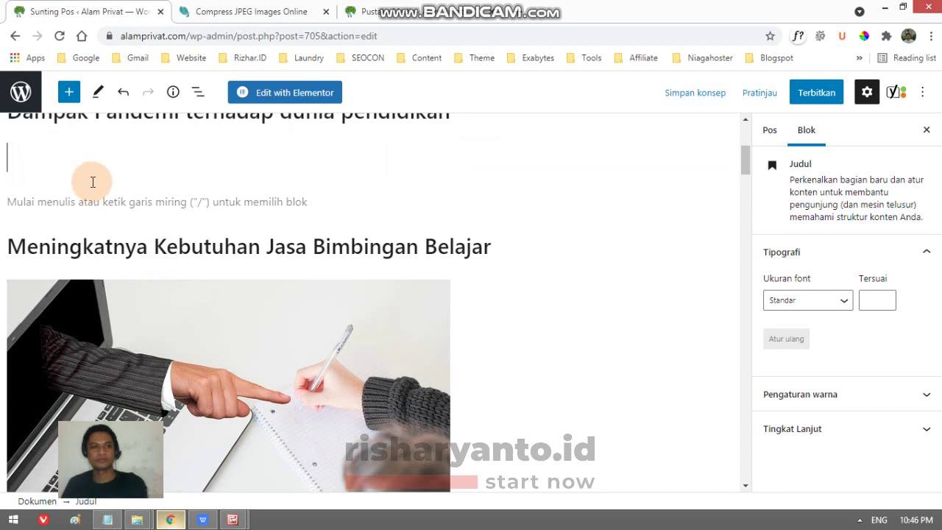
right_click(245, 170)
left_click(420, 157)
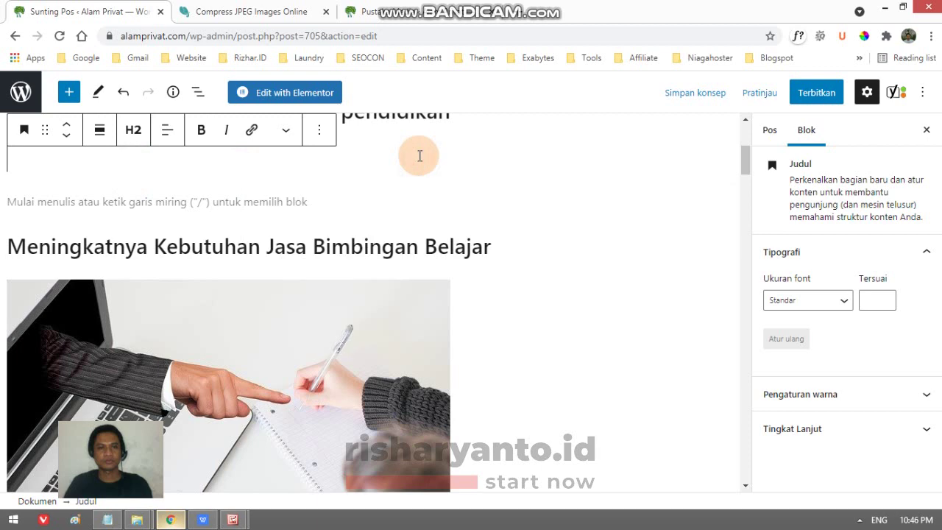
right_click(419, 157)
left_click(349, 157)
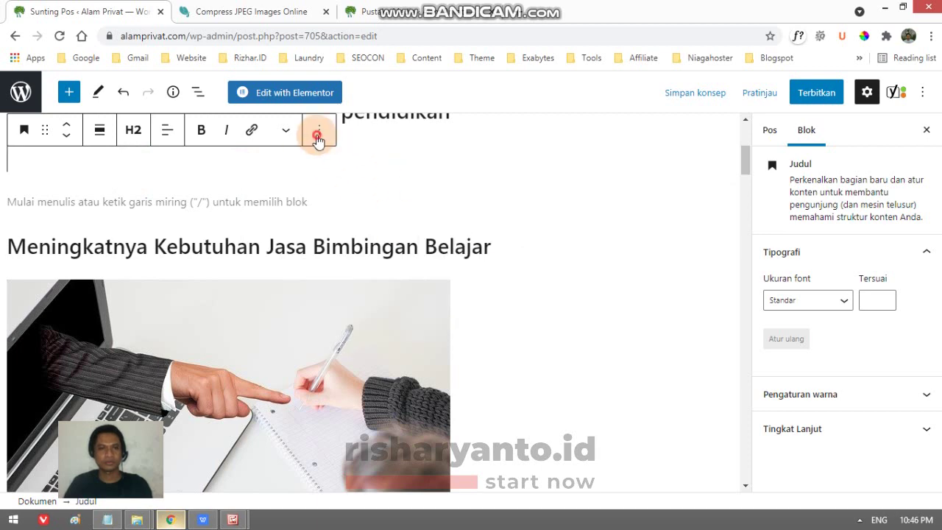
left_click(319, 131)
left_click(337, 435)
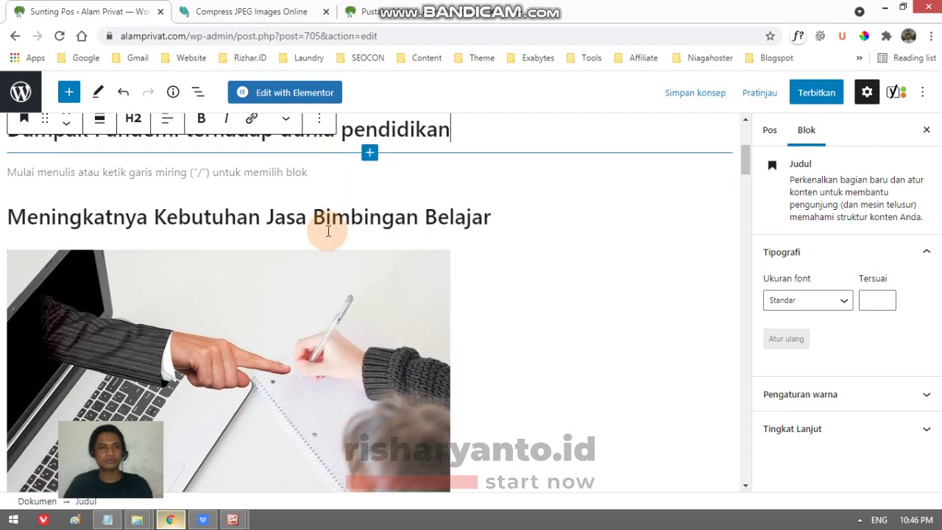
- Check the WPS document for the image placement, then insert a Gambar block below the post's "Dampak Pandemi terhadap dunia pendidikan" heading
left_click(203, 520)
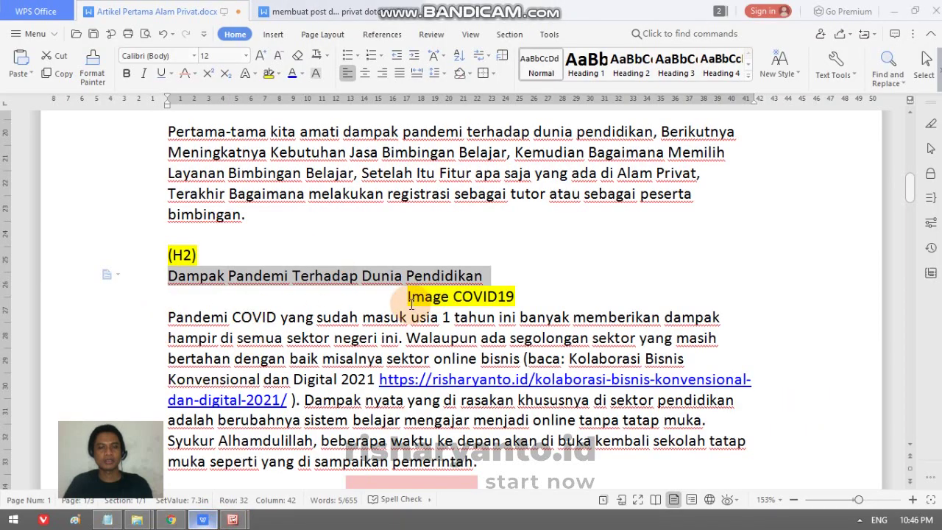
left_click(171, 520)
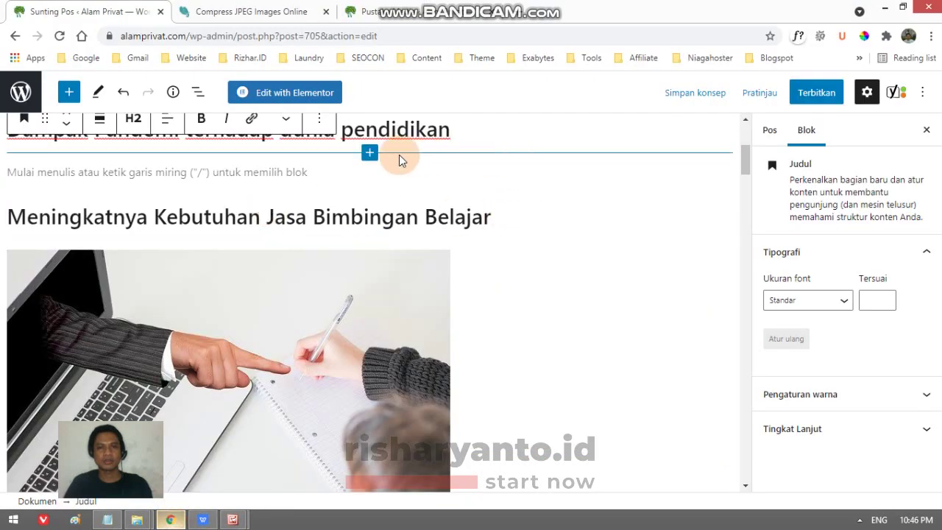
left_click(370, 154)
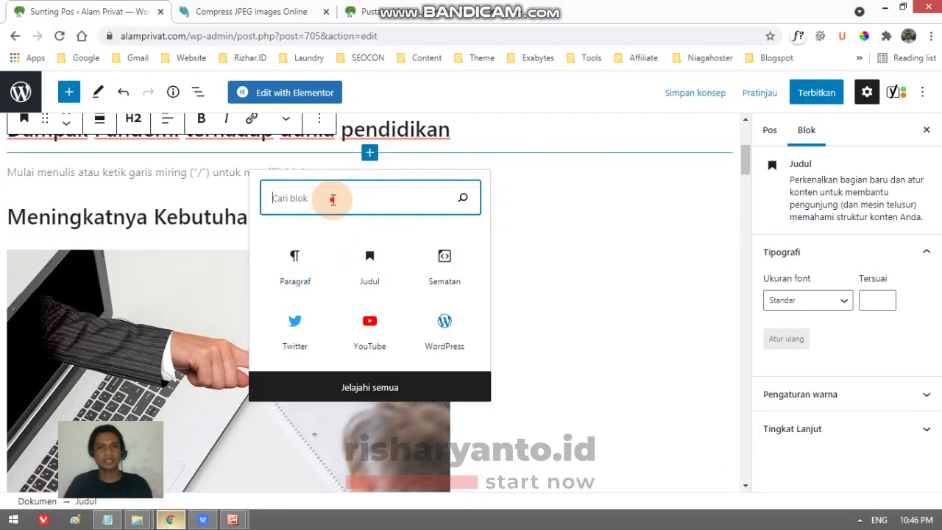
type("Gamsd")
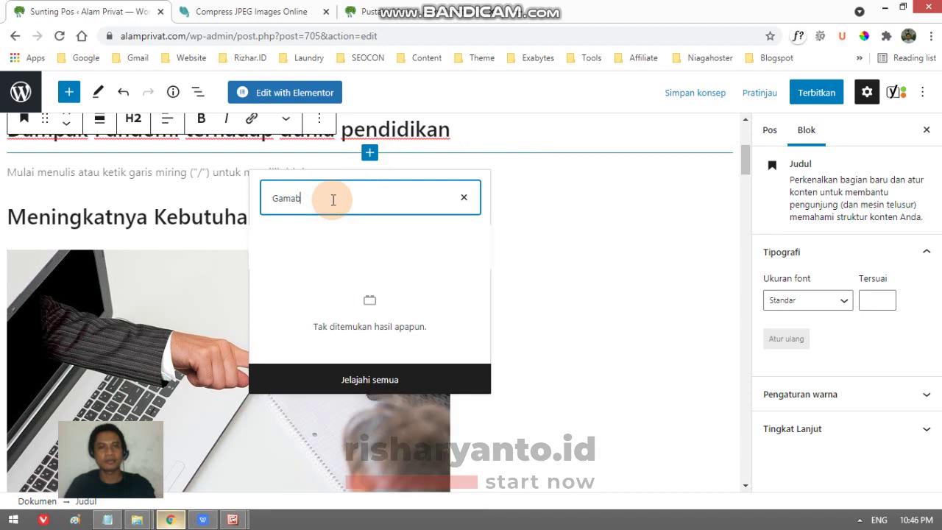
key("BackSpace")
key("BackSpace")
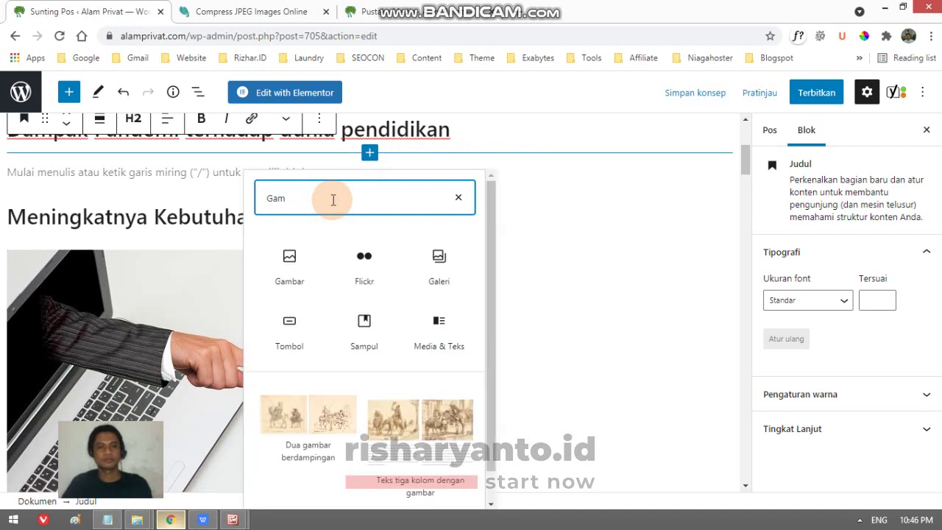
left_click(290, 260)
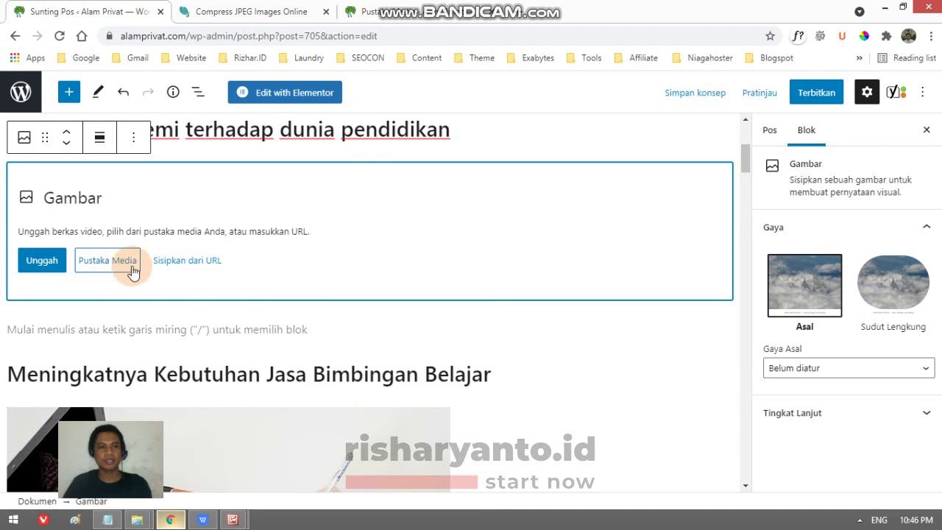
- Fill the new image block with Covid19-min.jpg from the media library
left_click(107, 264)
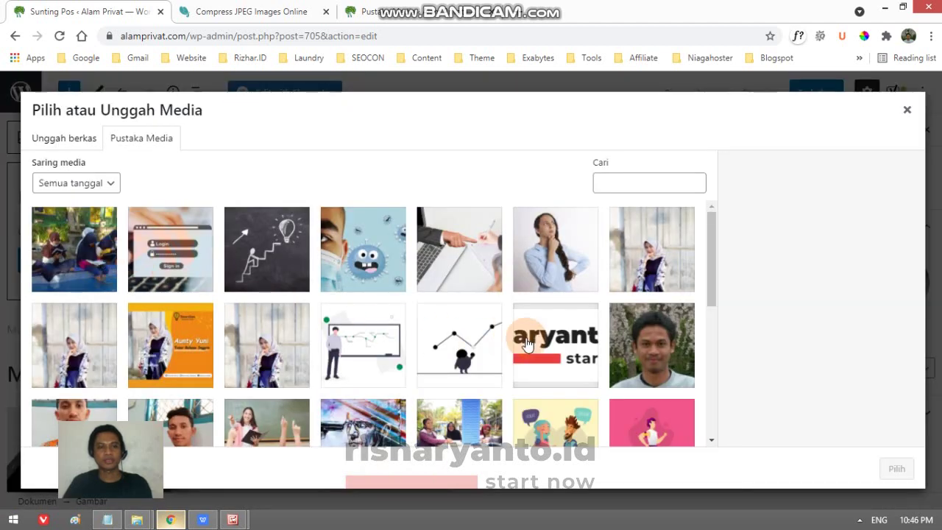
left_click(365, 258)
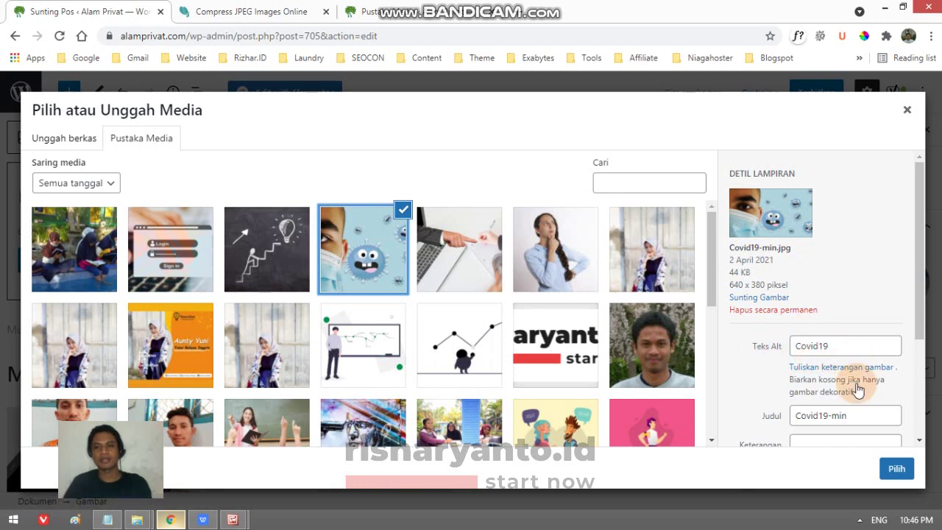
left_click(897, 468)
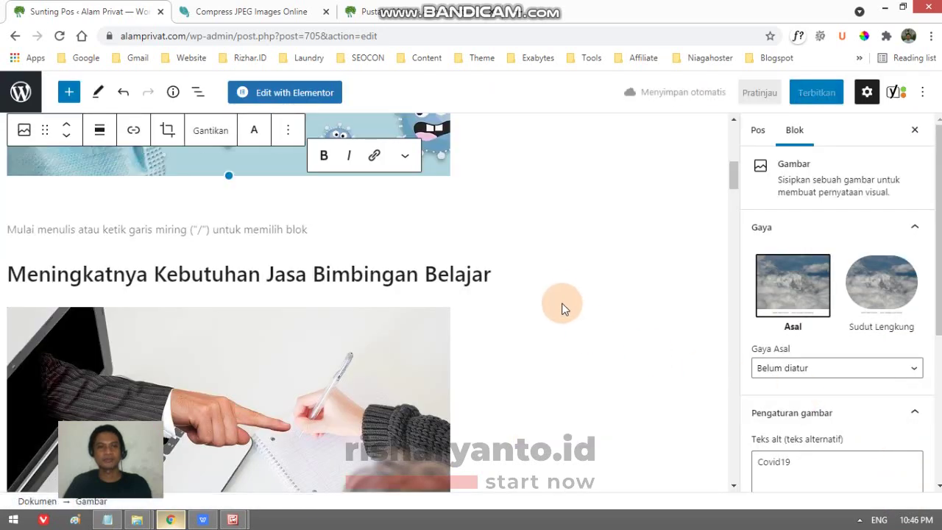
scroll(563, 303, "up", 3)
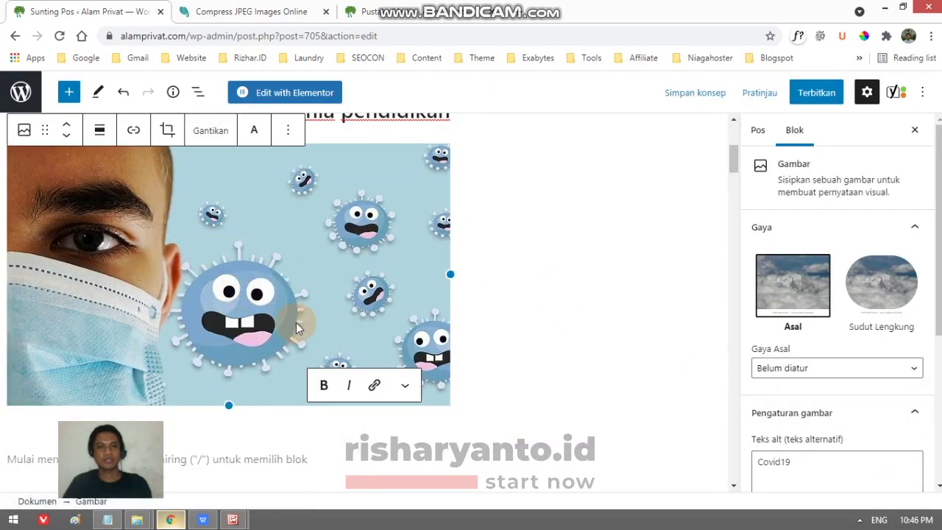
- Copy the "Pandemi COVID yang sudah masuk usia 1 tahun" paragraph from the WPS document into a new paragraph block below the Covid19 image
left_click(202, 520)
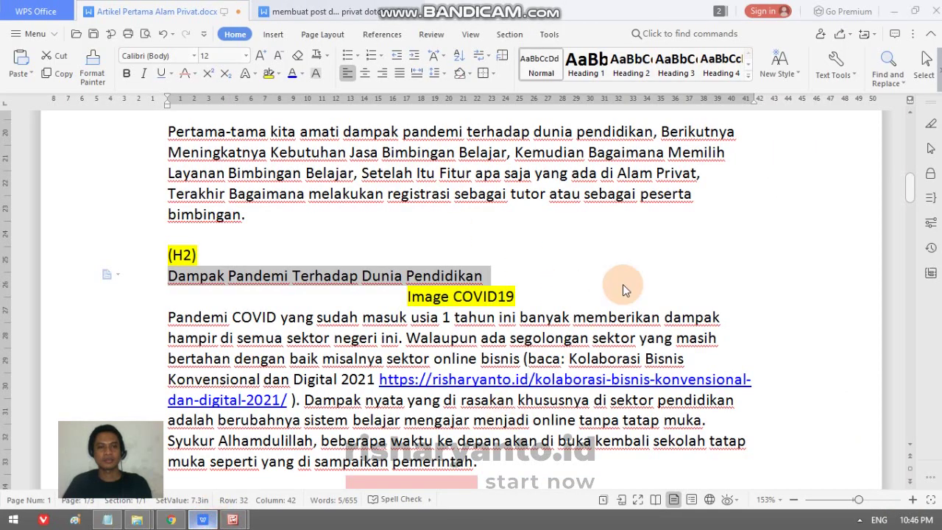
left_click_drag(168, 322, 492, 487)
key("ctrl+c")
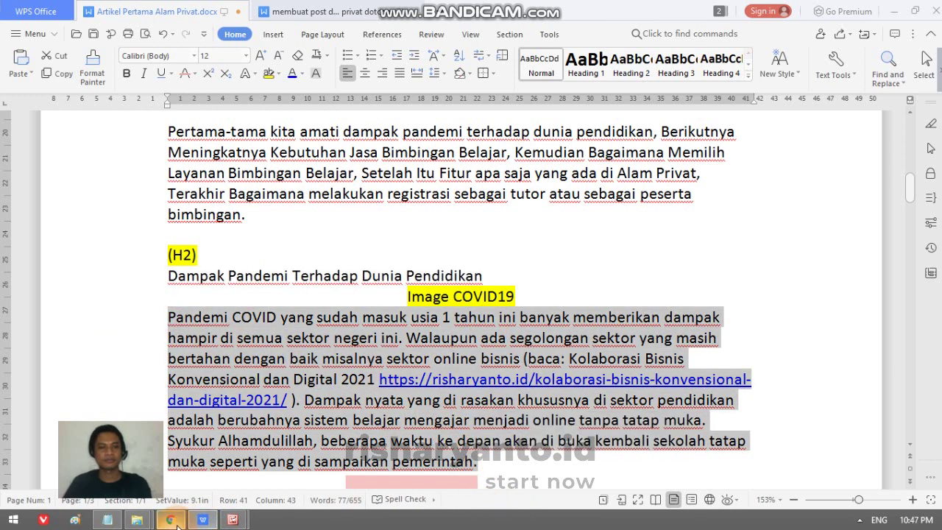
left_click(173, 522)
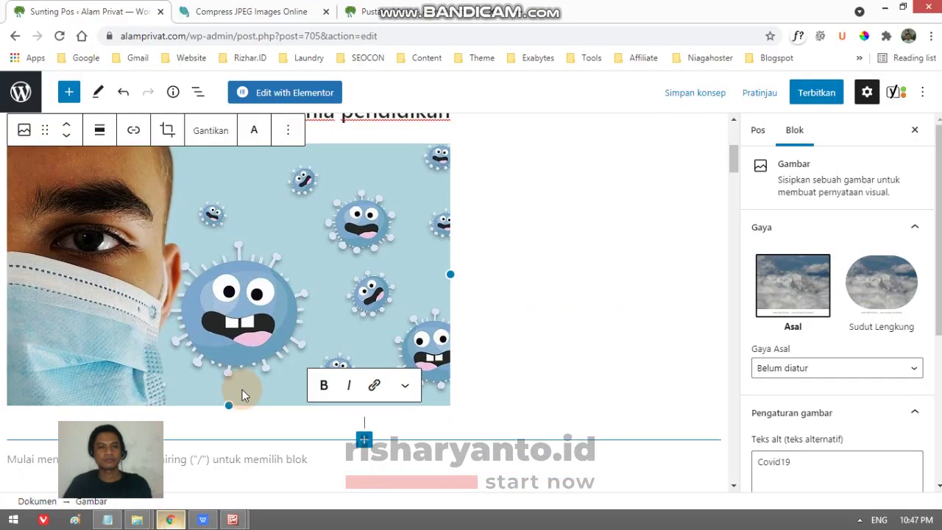
left_click(365, 441)
left_click(293, 279)
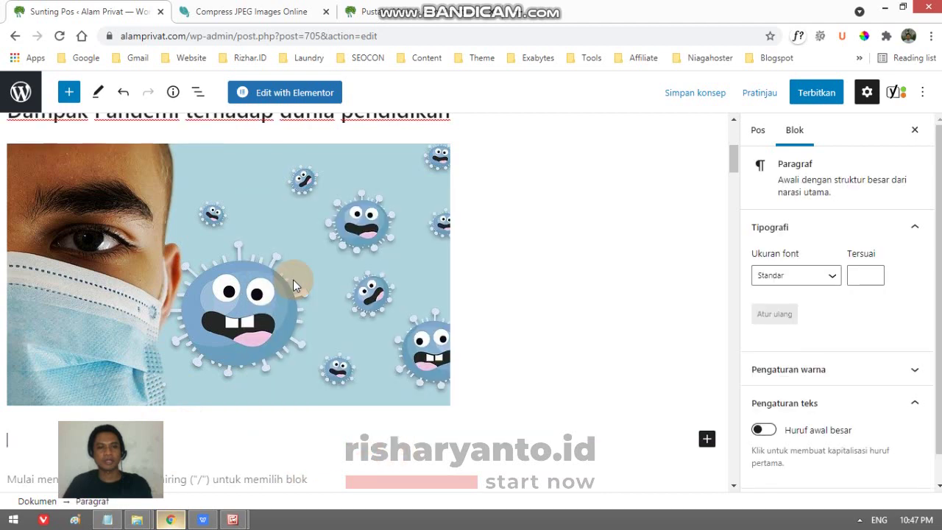
key("ctrl+v")
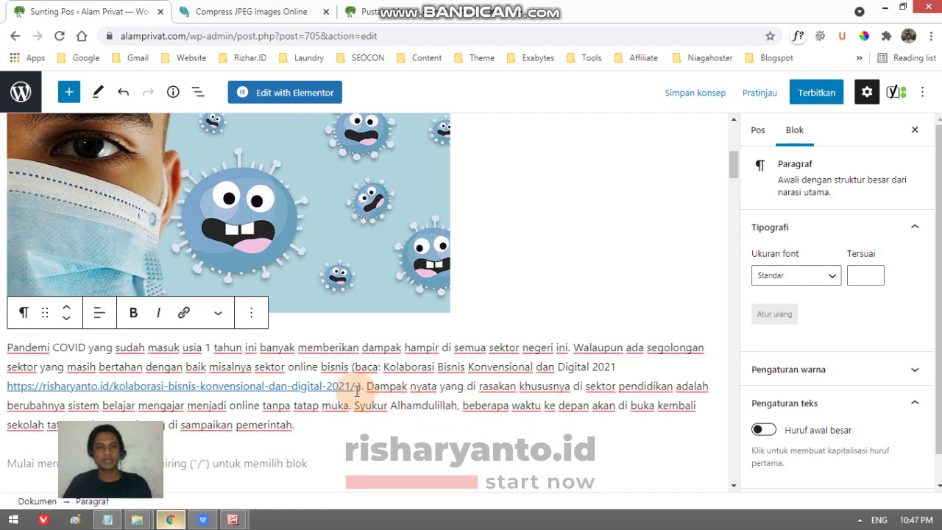
left_click_drag(356, 388, 22, 405)
key("ctrl+c")
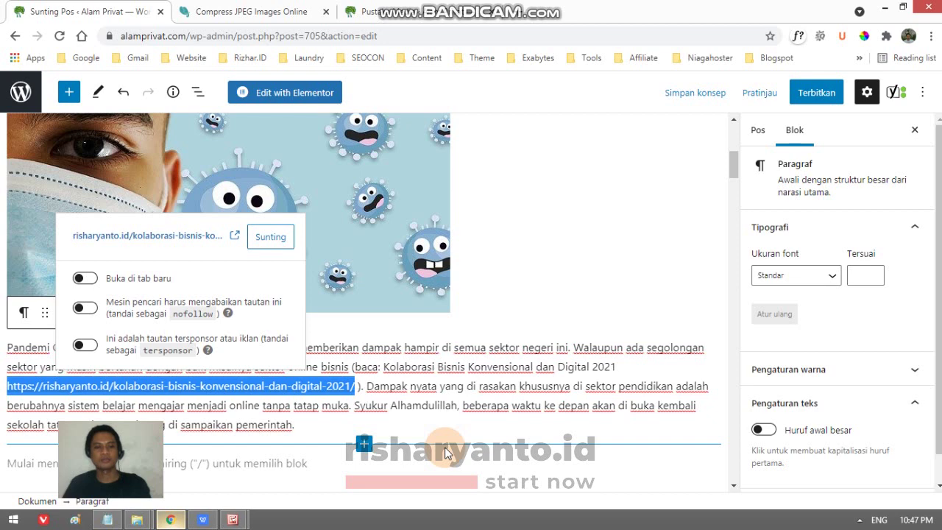
key("BackSpace")
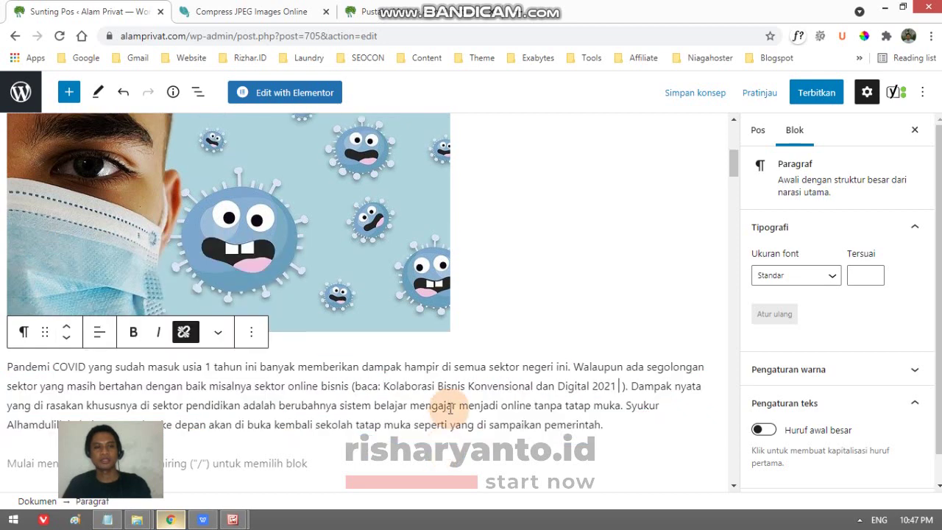
- Link the text "Kolaborasi Bisnis Konvensional dan Digital 2021" to the copied risharyanto.id address and make it open in a new tab
left_click(387, 385)
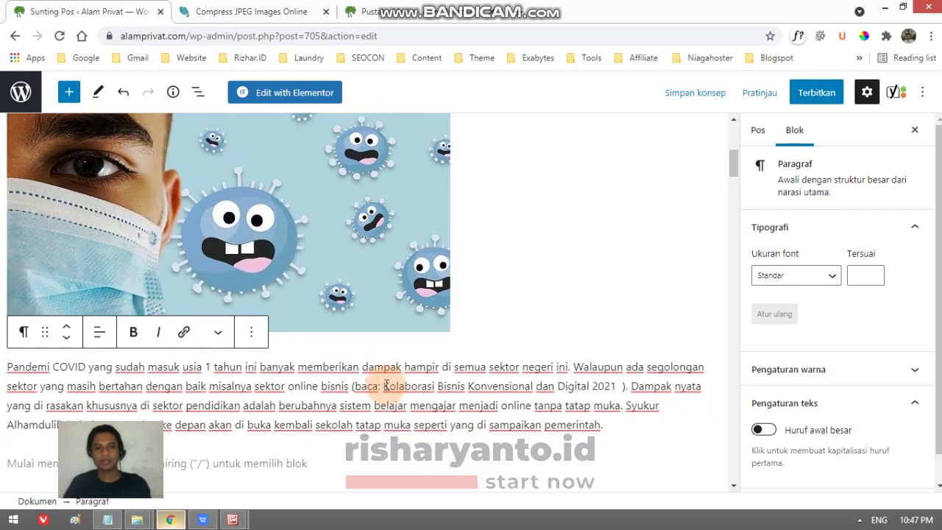
left_click_drag(384, 386, 603, 385)
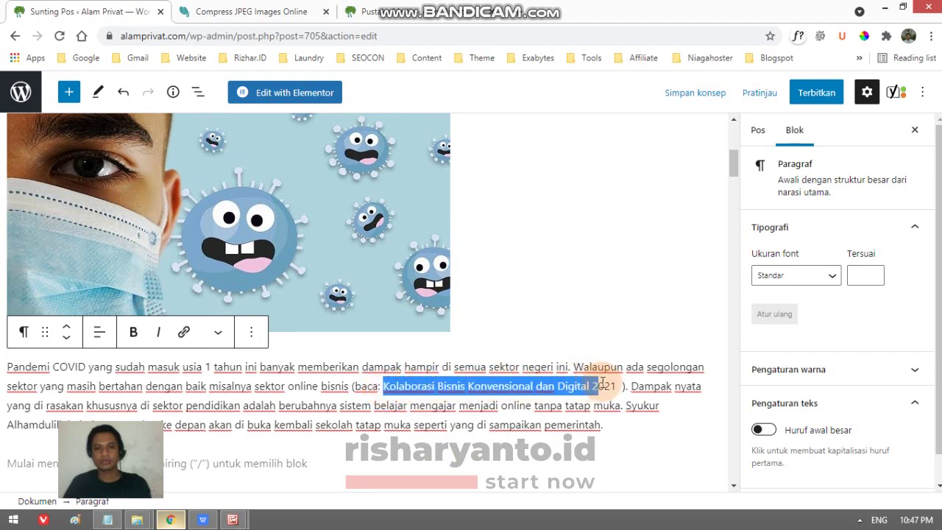
left_click(187, 334)
key("ctrl+v")
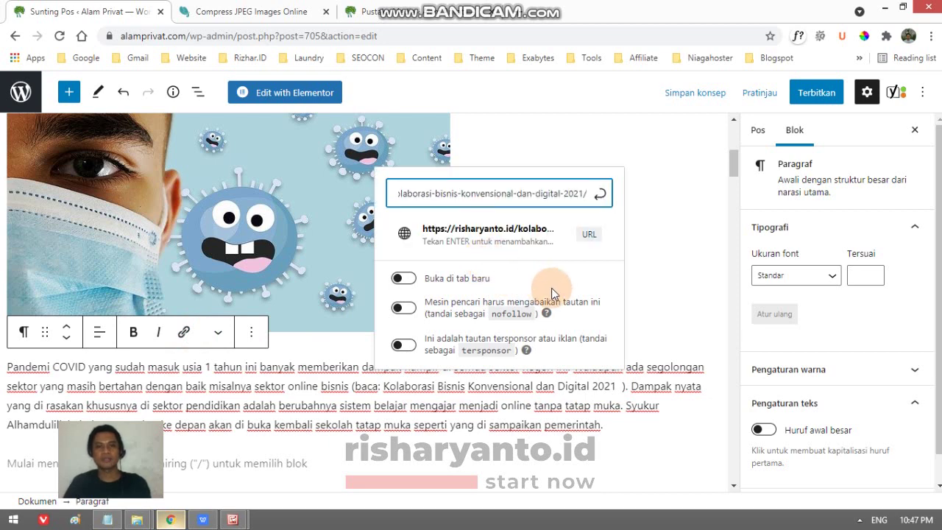
left_click(404, 279)
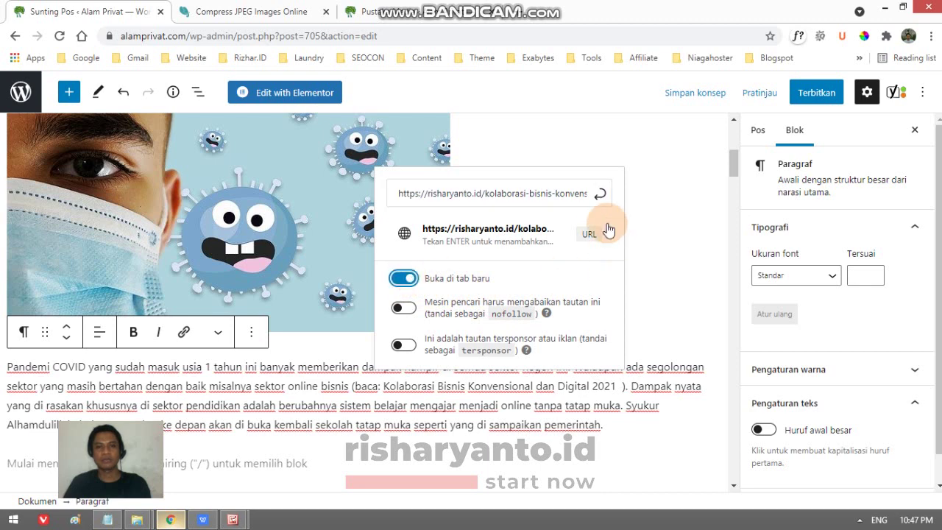
left_click(600, 193)
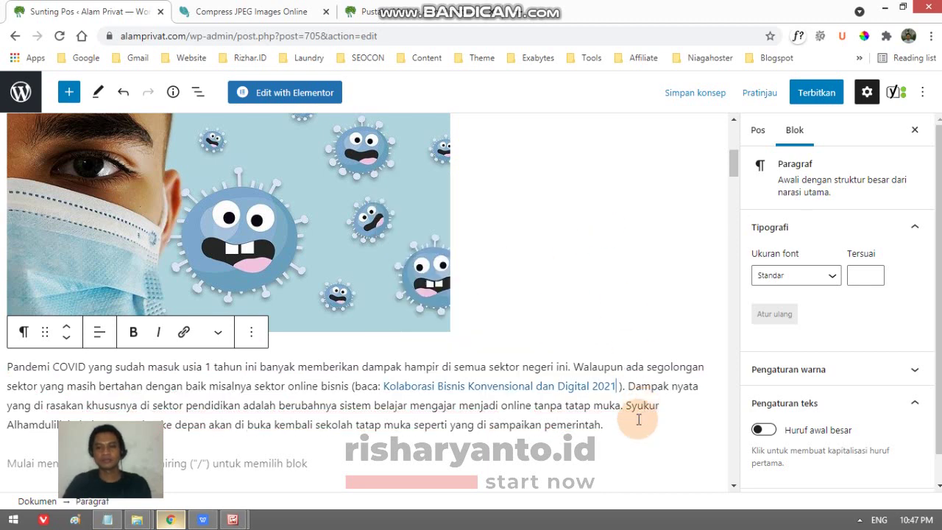
- Copy the "Perubahan kondisi sekolah menjadi online" paragraph from the WPS document into the empty block above "Meningkatnya Kebutuhan Jasa Bimbingan Belajar"
mouse_move(202, 519)
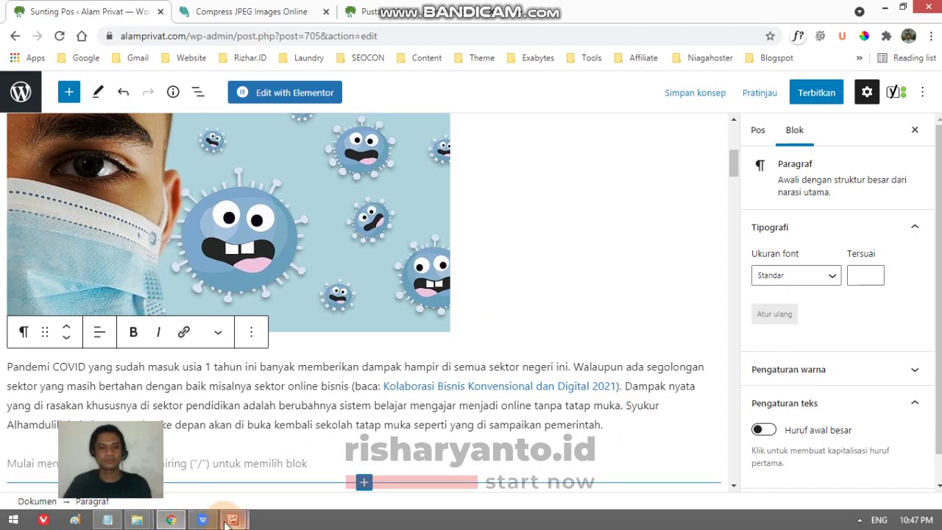
left_click(225, 488)
scroll(471, 286, "down", 3)
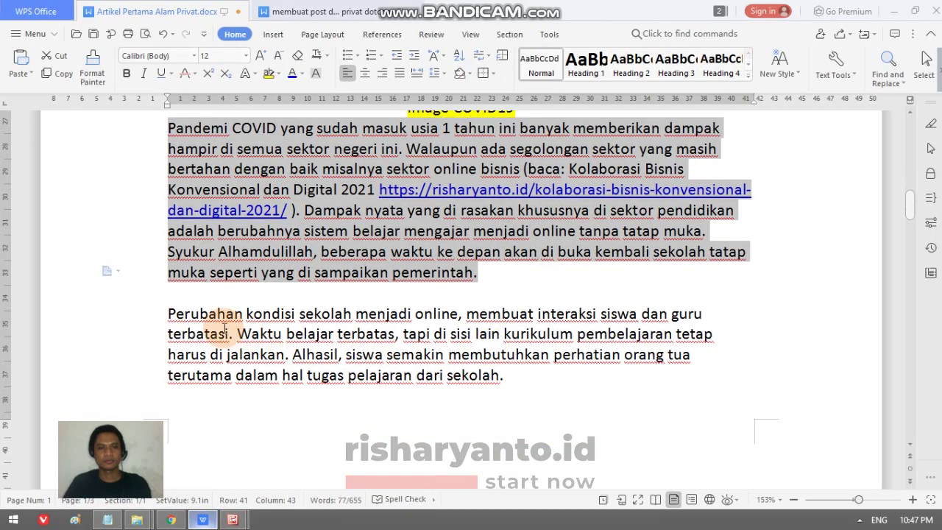
left_click(166, 313)
left_click_drag(166, 313, 505, 379)
key("ctrl+c")
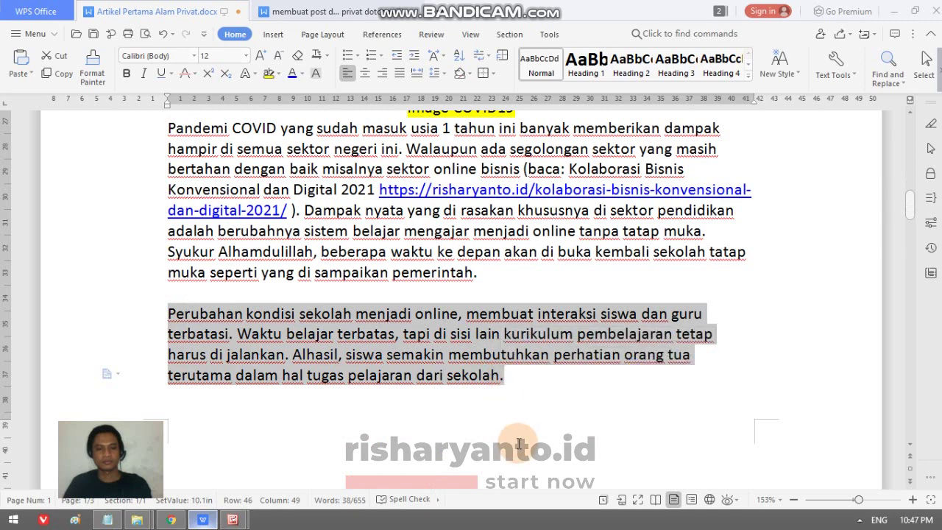
left_click(202, 521)
scroll(255, 343, "down", 3)
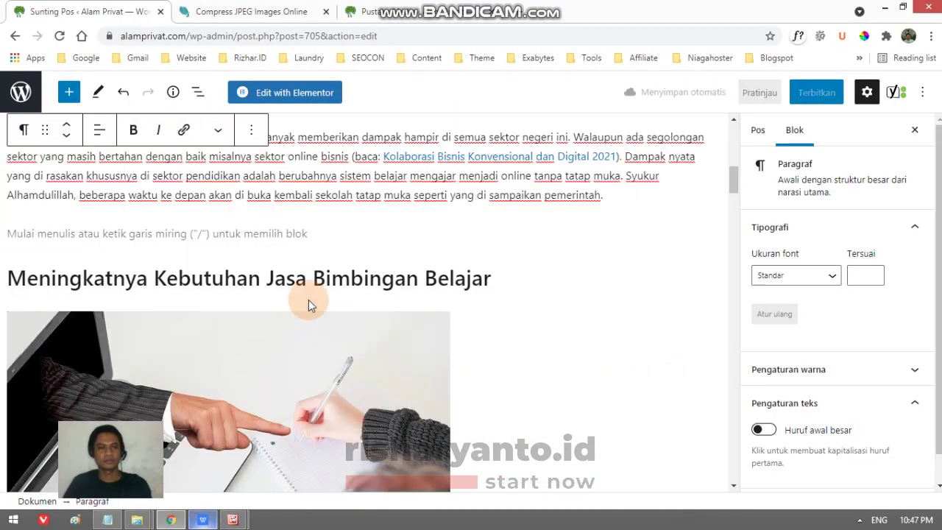
left_click(168, 234)
key("ctrl+v")
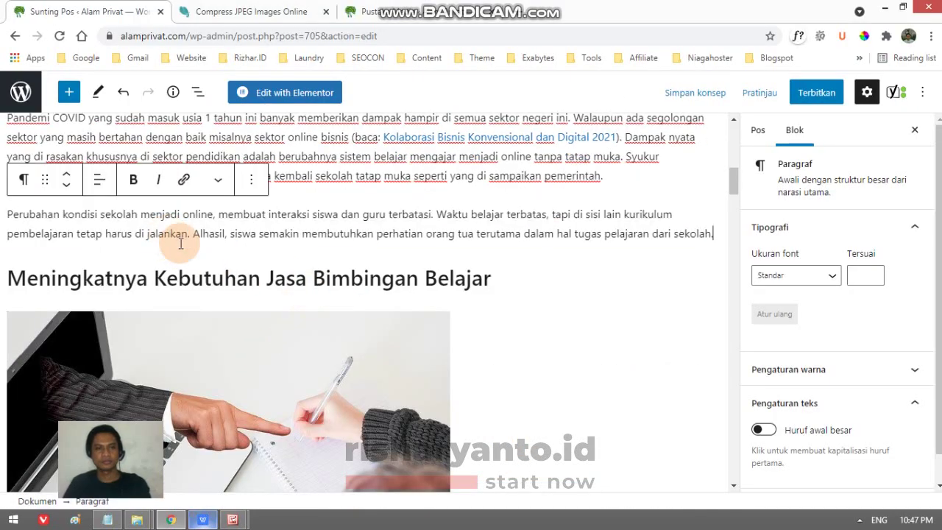
- Copy the "Para orang tua" and "Jadi bagaimana solusinya??" paragraphs from the WPS document to below the "Perubahan kondisi sekolah" paragraph in WordPress
left_click(202, 520)
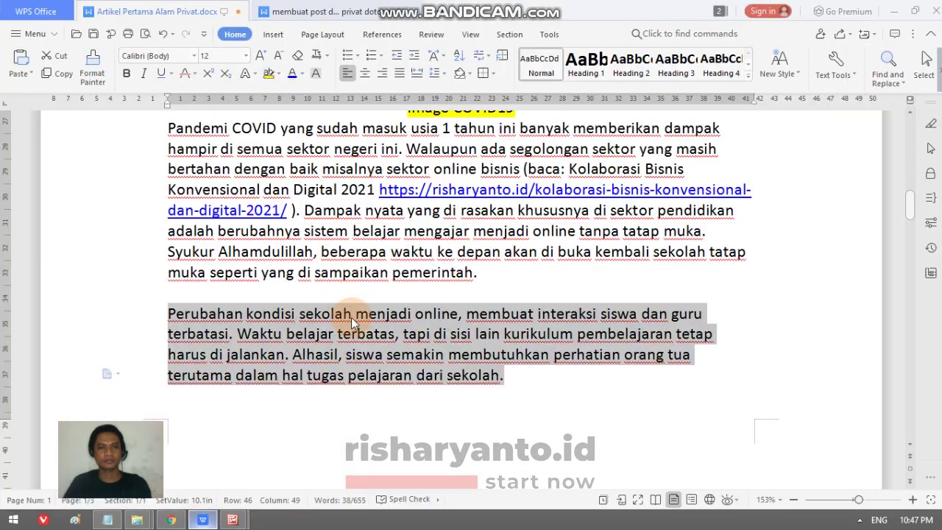
scroll(354, 321, "down", 7)
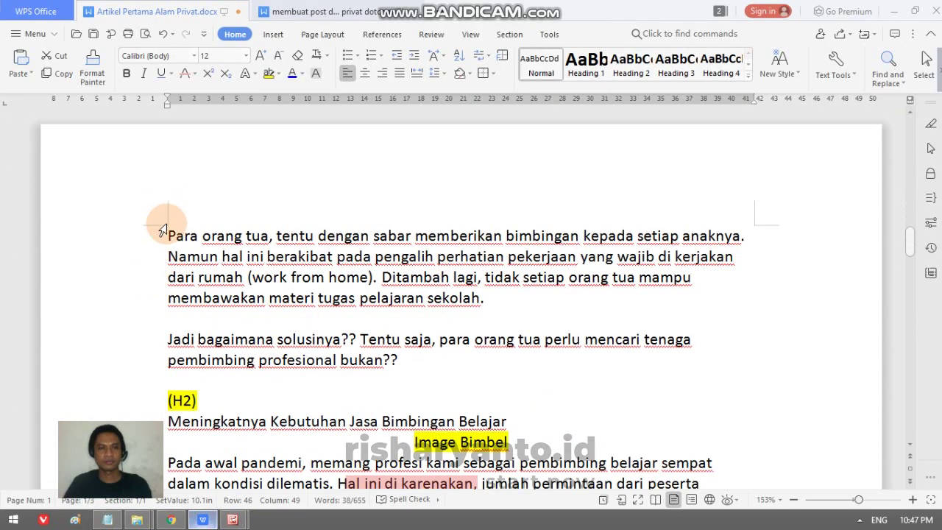
left_click_drag(168, 236, 401, 360)
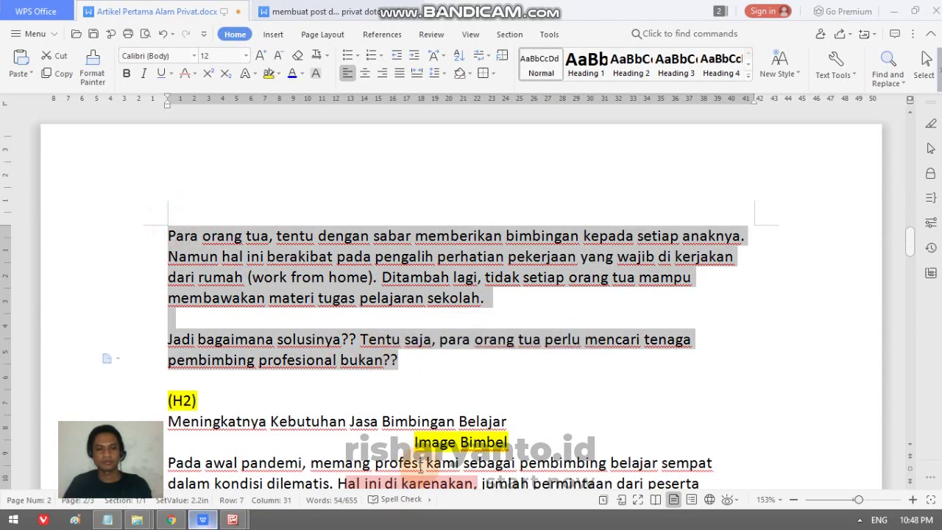
left_click(170, 520)
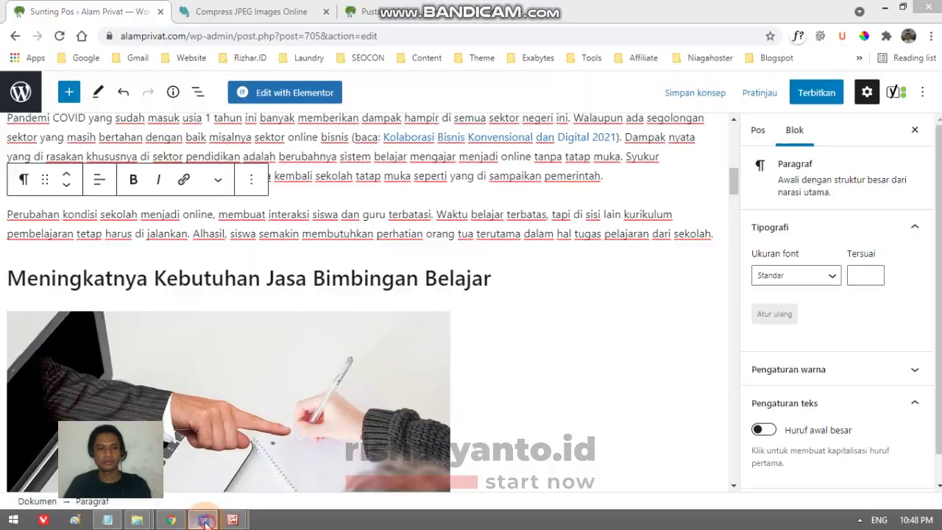
left_click(708, 234)
key("Return")
type("Para orang tua, tentu dengan sabar memberikan bimbingan kepada setiap anaknya. Namun hal ini berakibat pada pengalih perhatian pekerjaan yang wajib di kerjakan dari rumah (work from home). Ditambah lagi, tidak setiap orang tua mampu membawakan materi tugas pelajaran sekolah. Jadi bagaimana solusinya?? Tentu saja, para orang tua perlu mencari tenaga pembimbing professional bukan??")
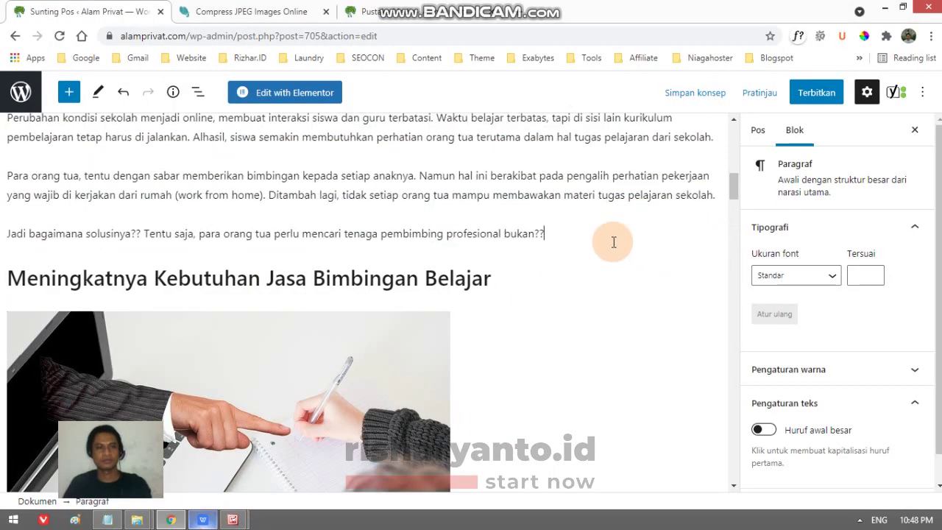
- Add an empty paragraph below "Untuk kebutuhan Bimbingan Tatap Muka dengan protokol kesehatan:", above the "Bagaimana melakukan registrasi sebagai peserta bimbingan?" heading
scroll(442, 270, "down", 3)
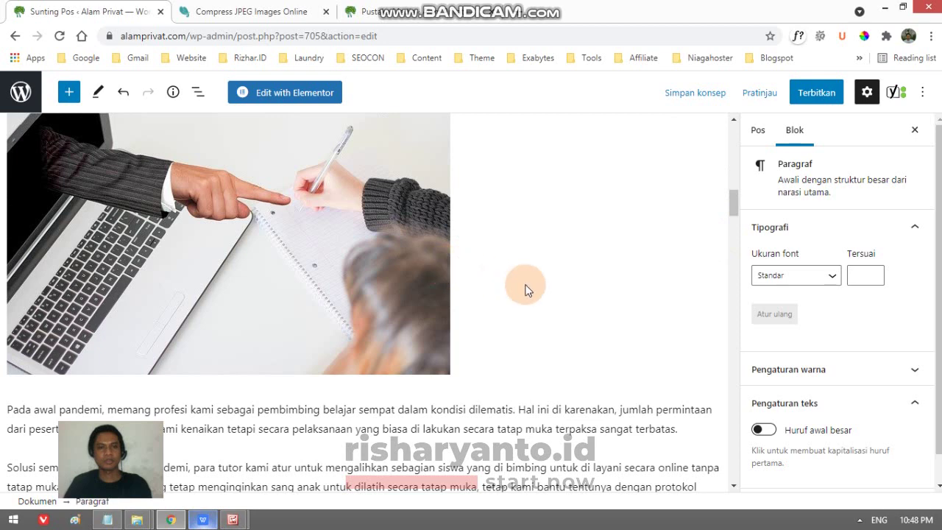
scroll(524, 287, "down", 10)
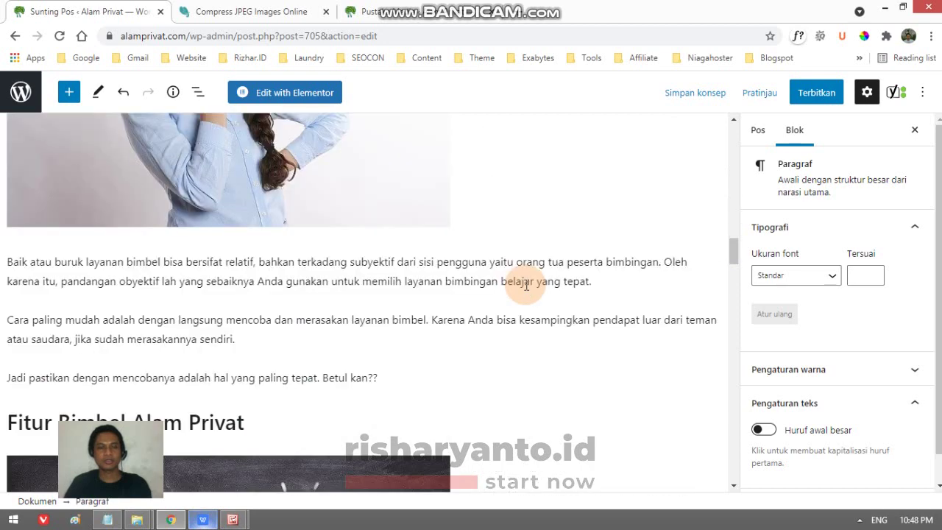
scroll(526, 285, "up", 3)
scroll(526, 290, "down", 12)
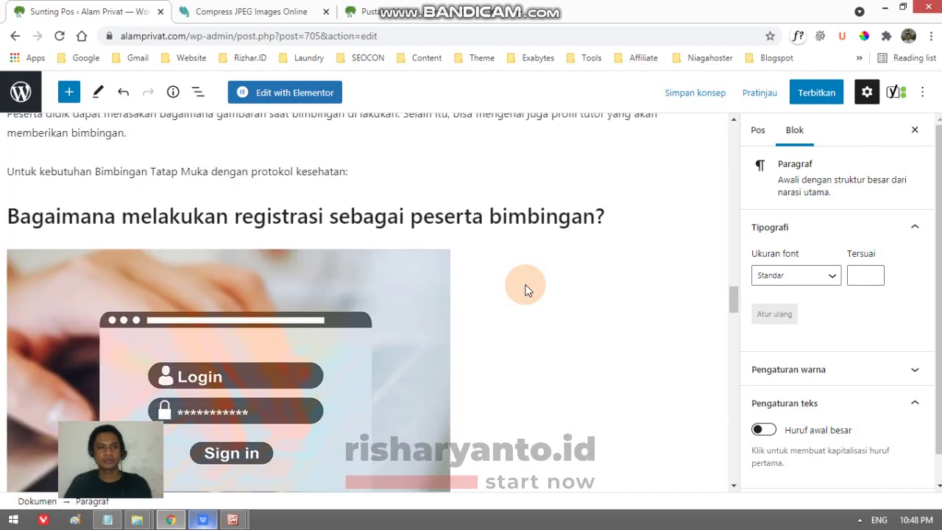
scroll(525, 290, "down", 6)
scroll(525, 287, "up", 9)
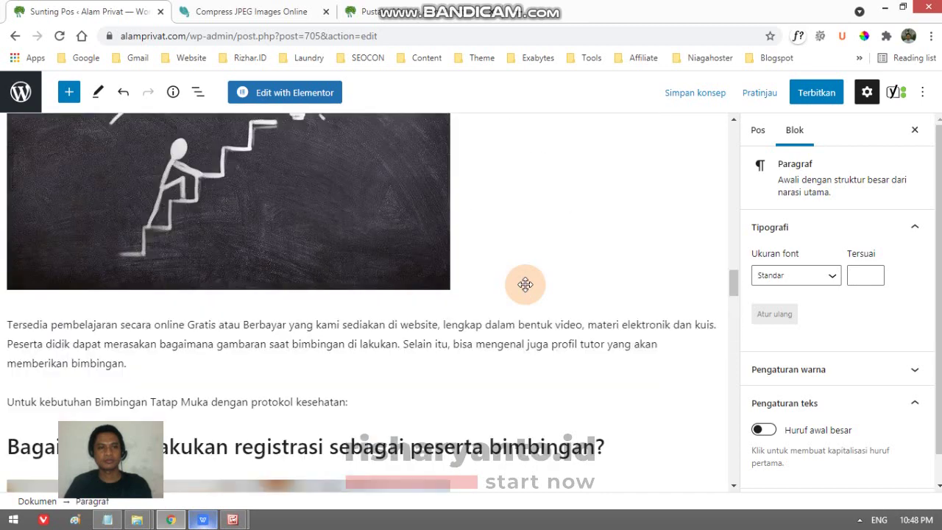
left_click(365, 396)
key("Return")
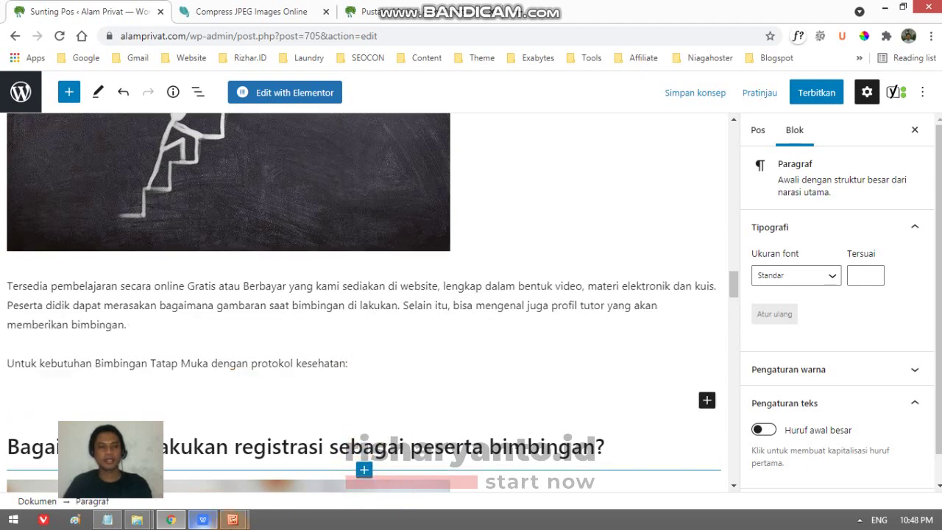
- Switch to the WPS document and find the lines following "Untuk kebutuhan Bimbingan Tatap Muka dengan protokol kesehatan:", starting with "Di siapkan tutor"
left_click(199, 522)
scroll(597, 289, "down", 3)
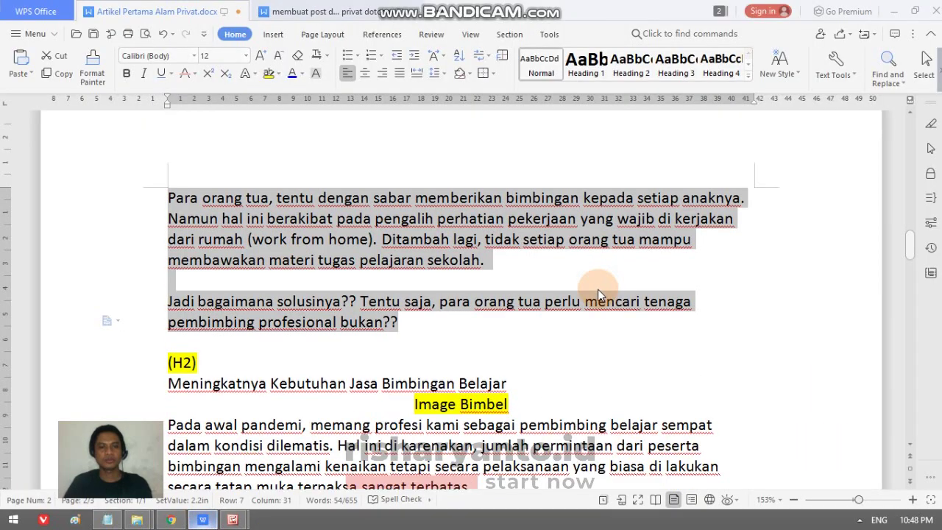
scroll(597, 289, "down", 9)
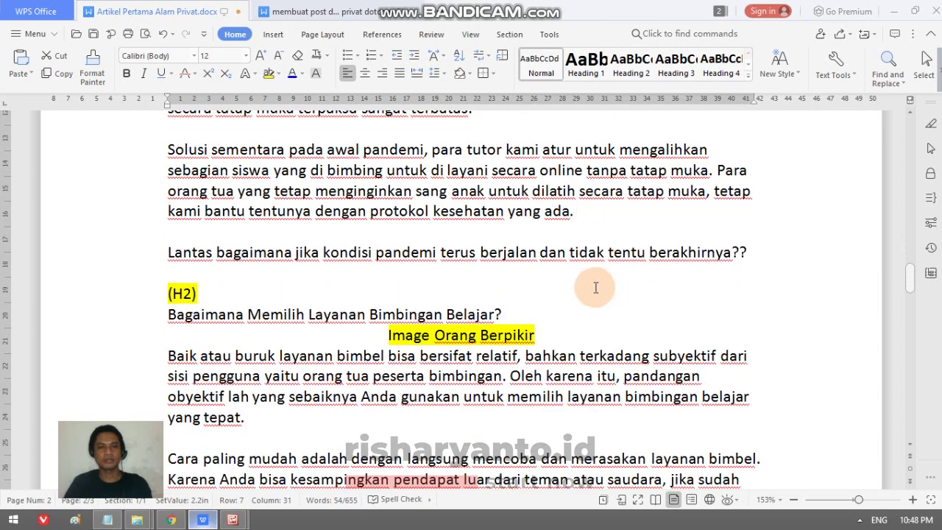
scroll(589, 288, "down", 15)
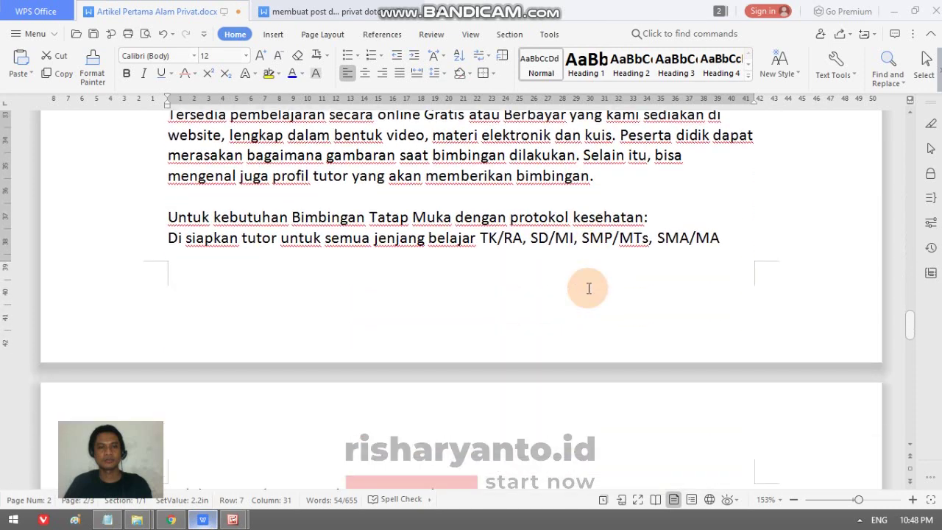
scroll(589, 288, "down", 1)
scroll(589, 289, "up", 2)
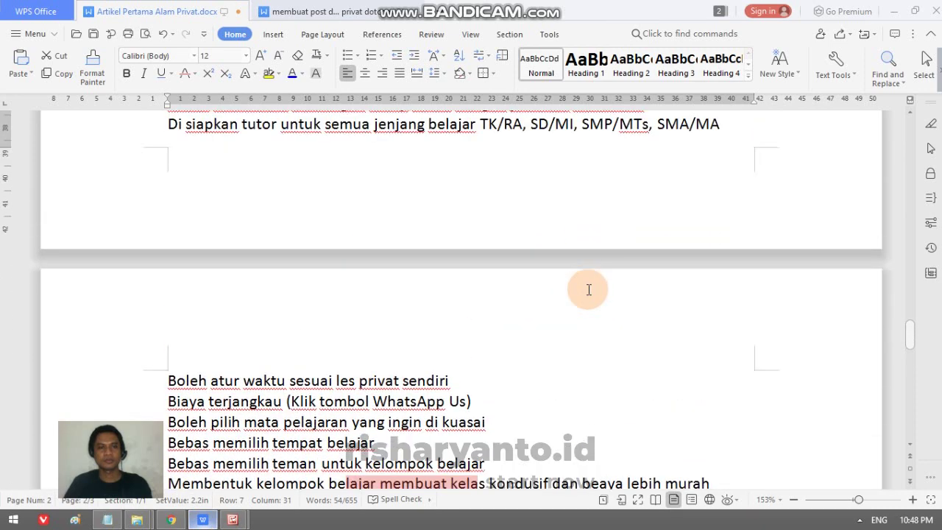